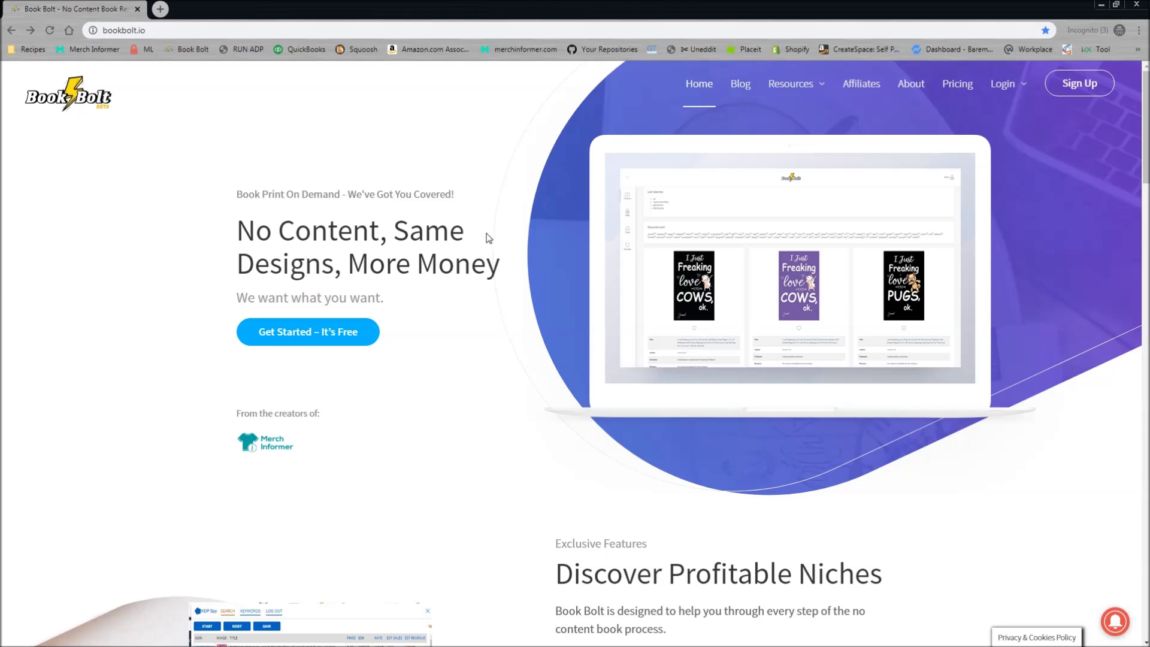
Step: Reveal the Resources dropdown with Interior Wizard and Interior PDF Combiner Pro
mouse_move(786, 92)
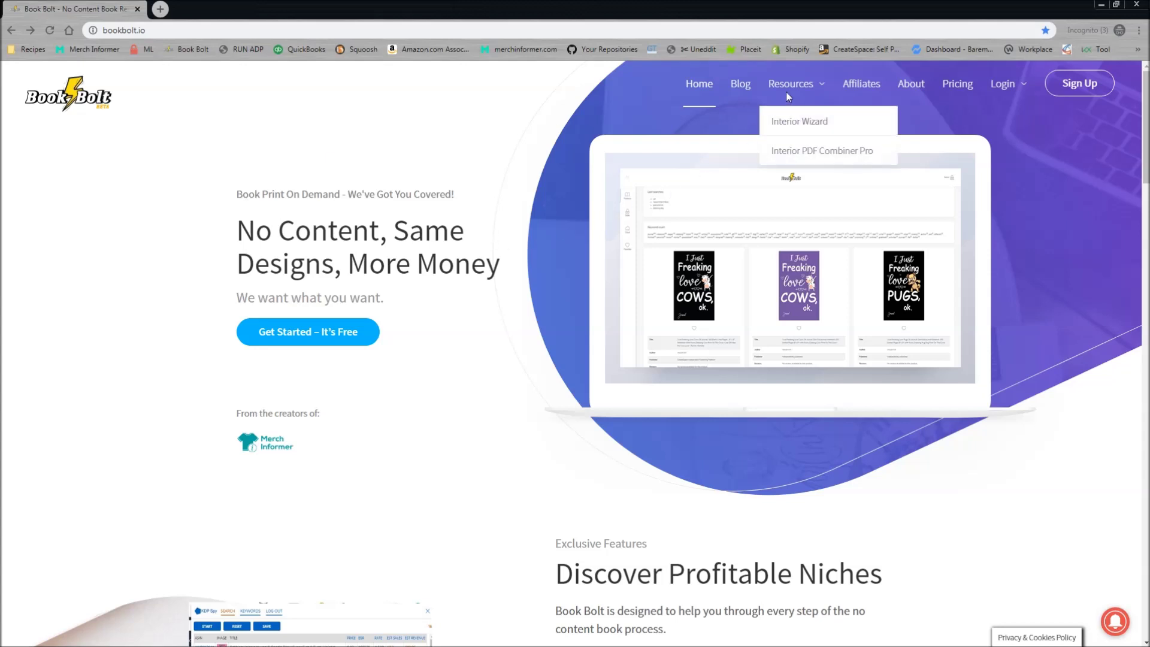
Step: Launch the Interior Wizard generator with the Journal template, 6 x 9 size and 100 pages
click(794, 127)
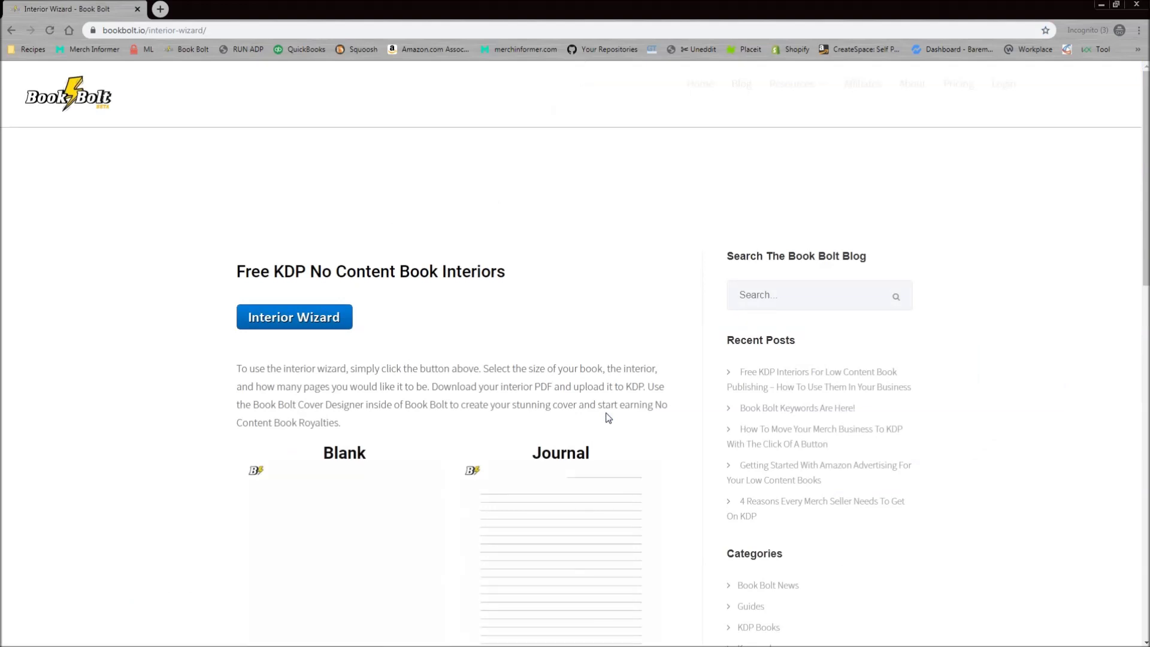
click(290, 321)
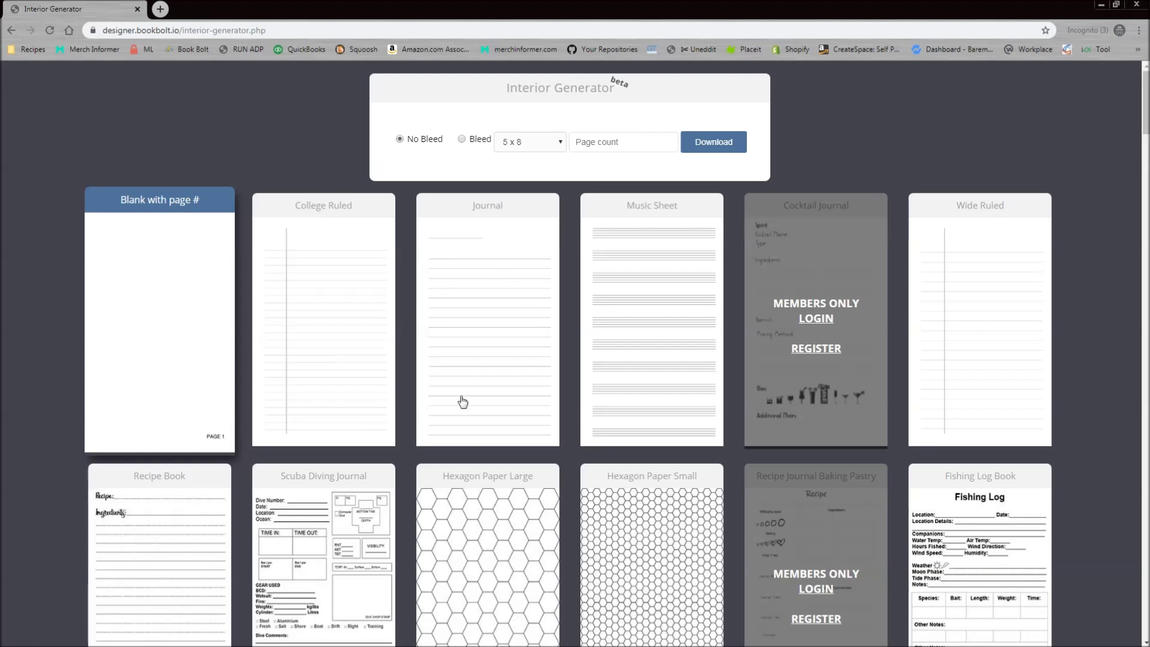
click(514, 314)
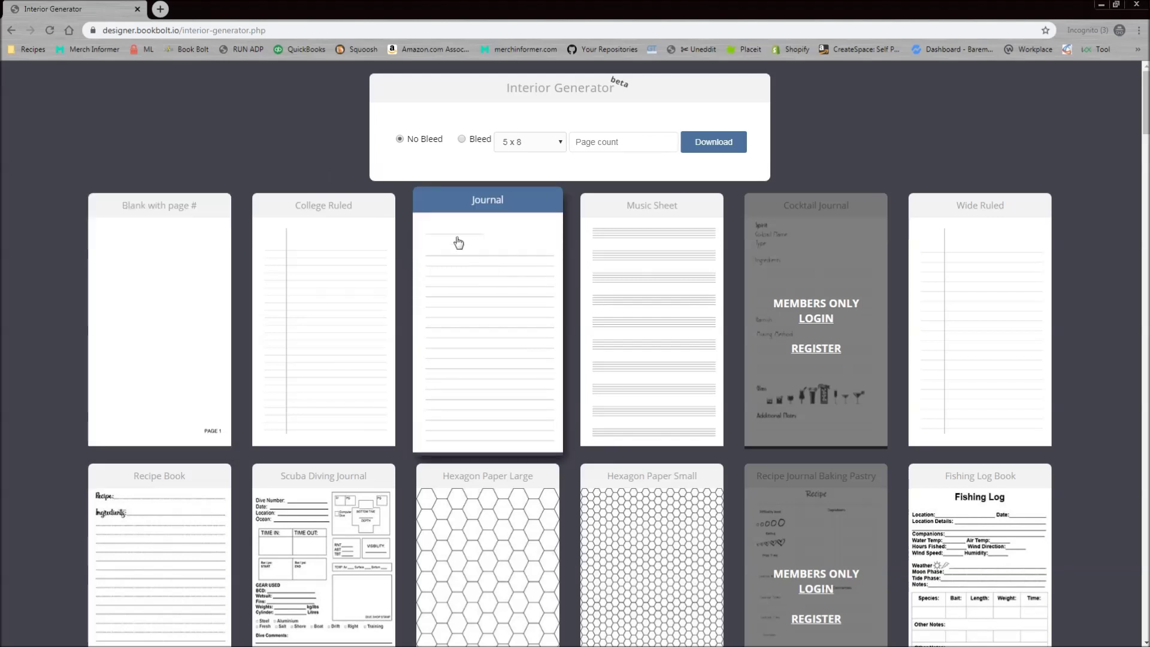
click(533, 142)
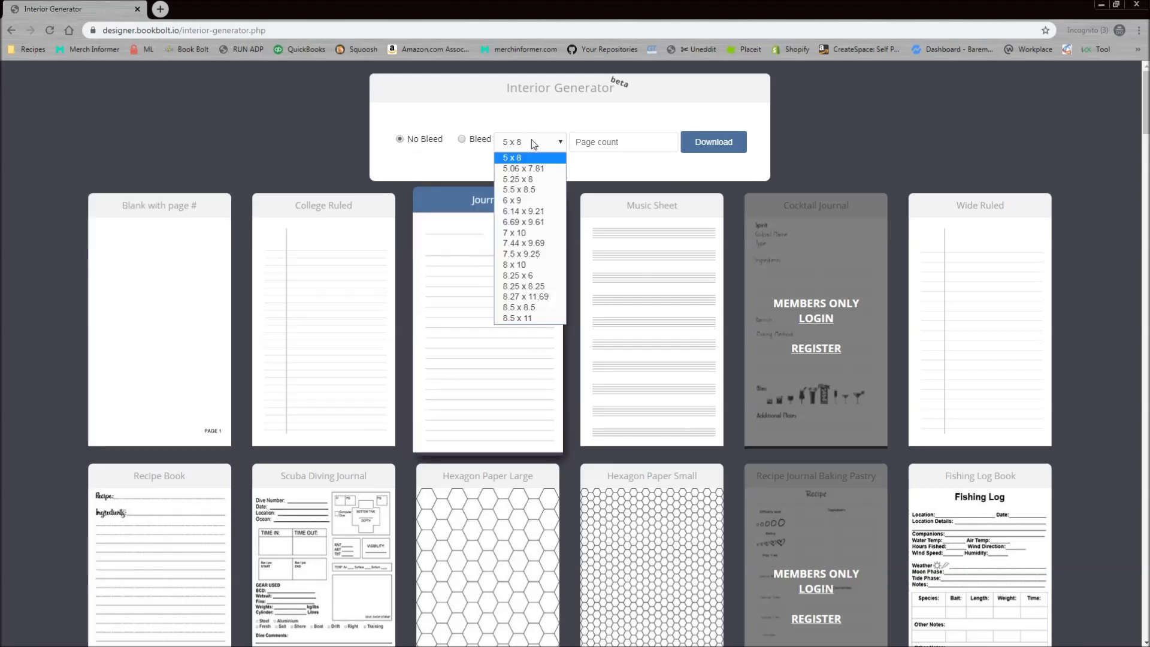
click(520, 201)
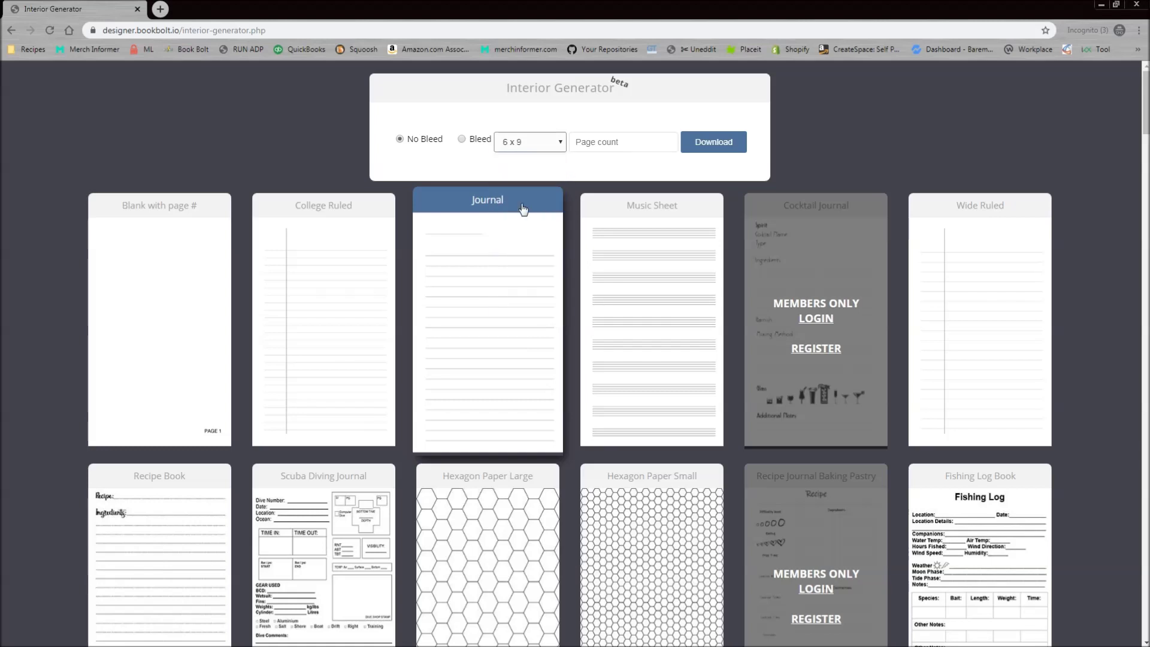
click(609, 141)
text(100)
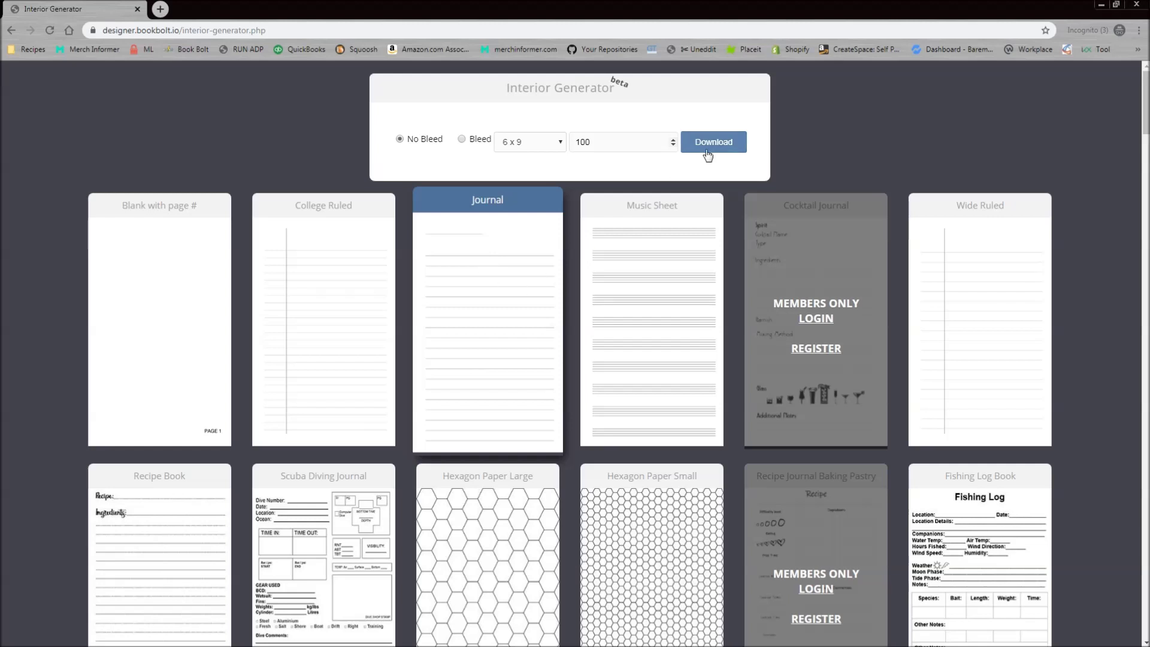
Step: Download the 100-page 6x9 no-bleed Journal PDF, review it, and go back to the generator
click(731, 146)
scroll(657, 409, down, 2)
scroll(659, 396, down, 4)
scroll(742, 360, up, 12)
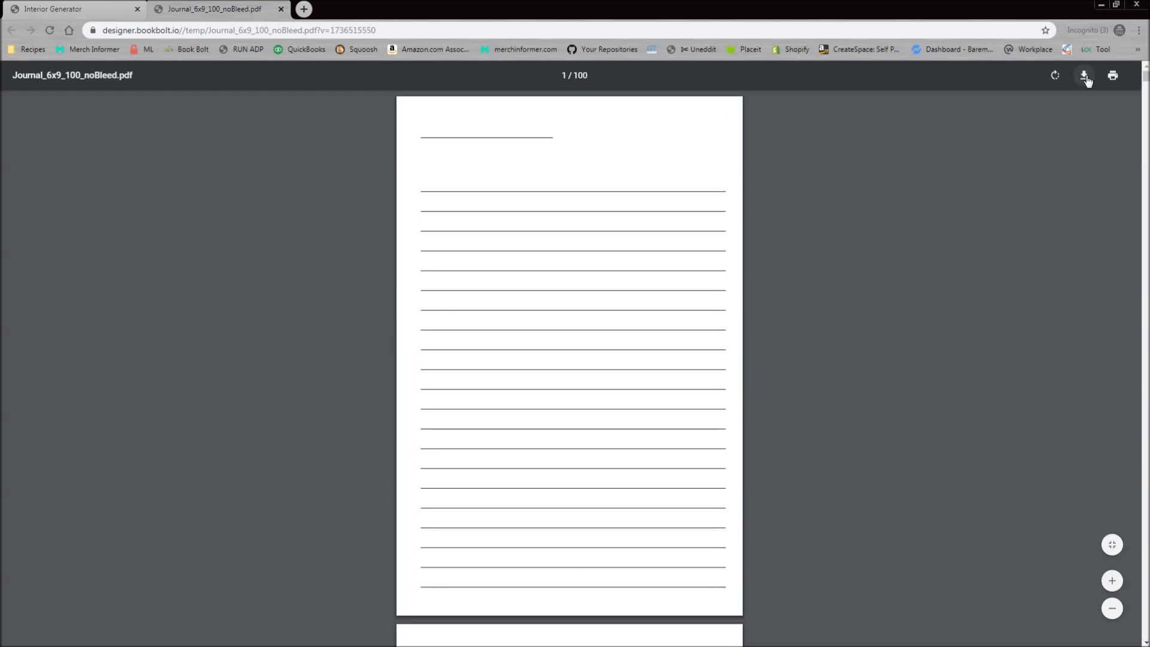
click(71, 8)
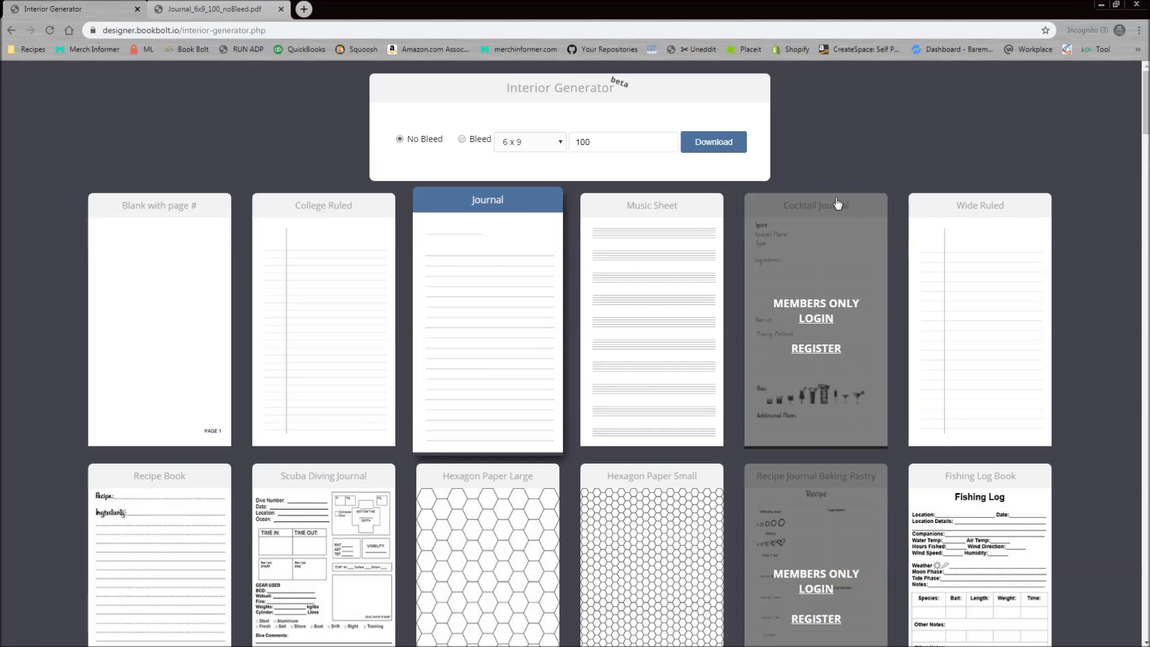
scroll(823, 354, down, 8)
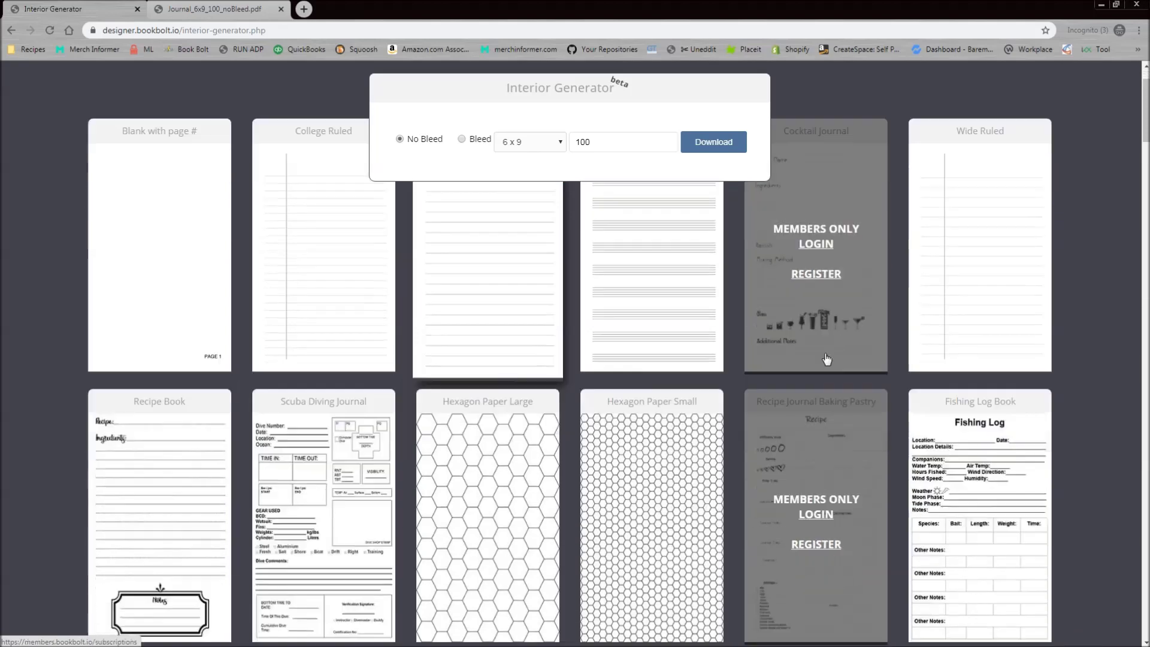
scroll(827, 364, down, 20)
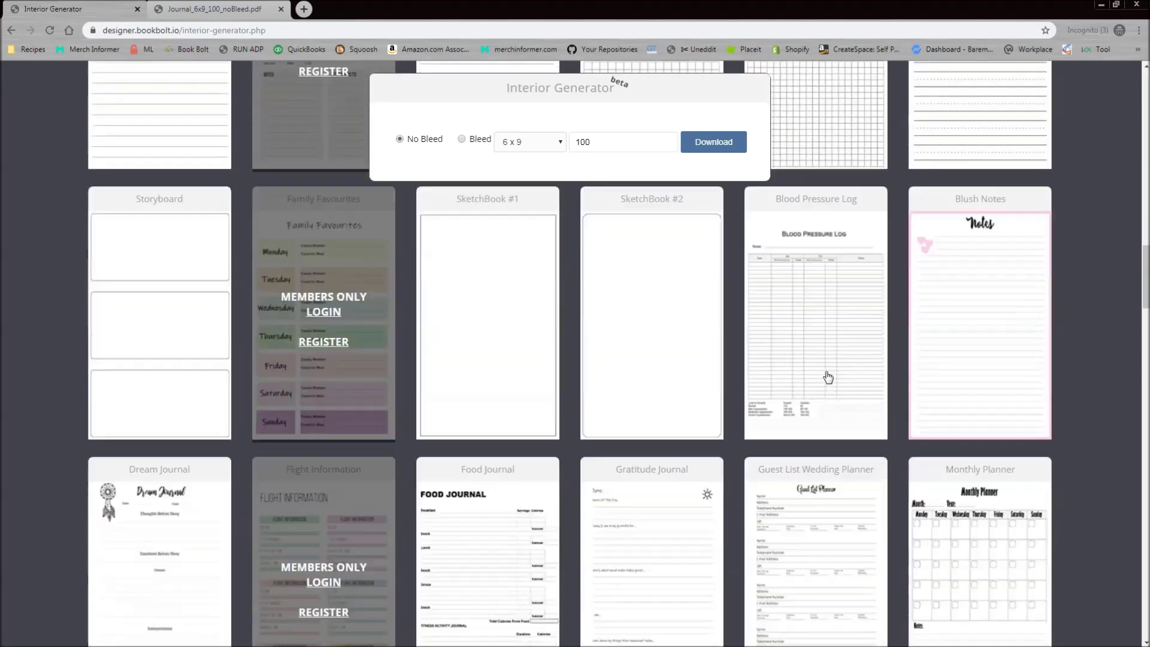
scroll(827, 376, down, 3)
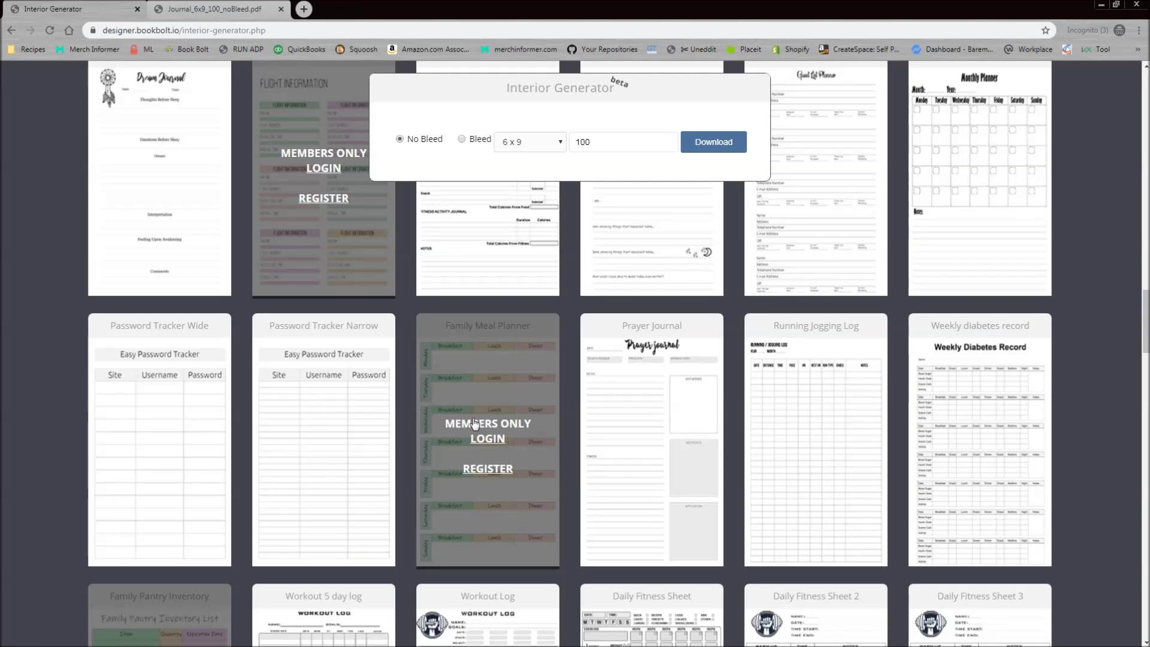
scroll(725, 365, down, 8)
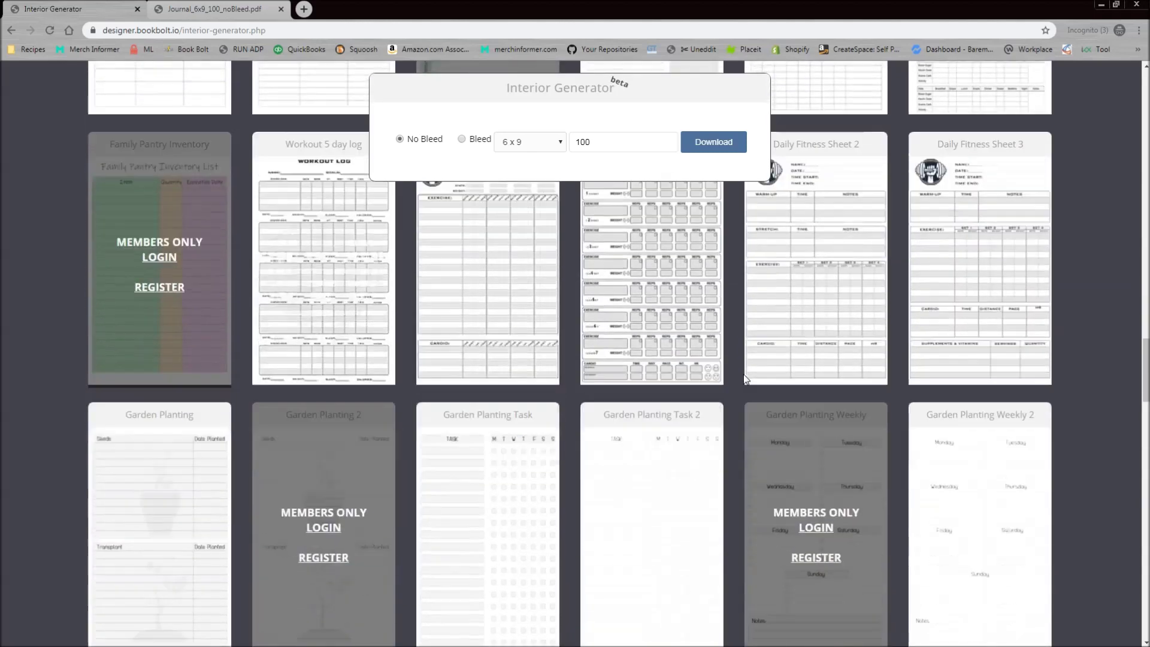
scroll(650, 347, down, 10)
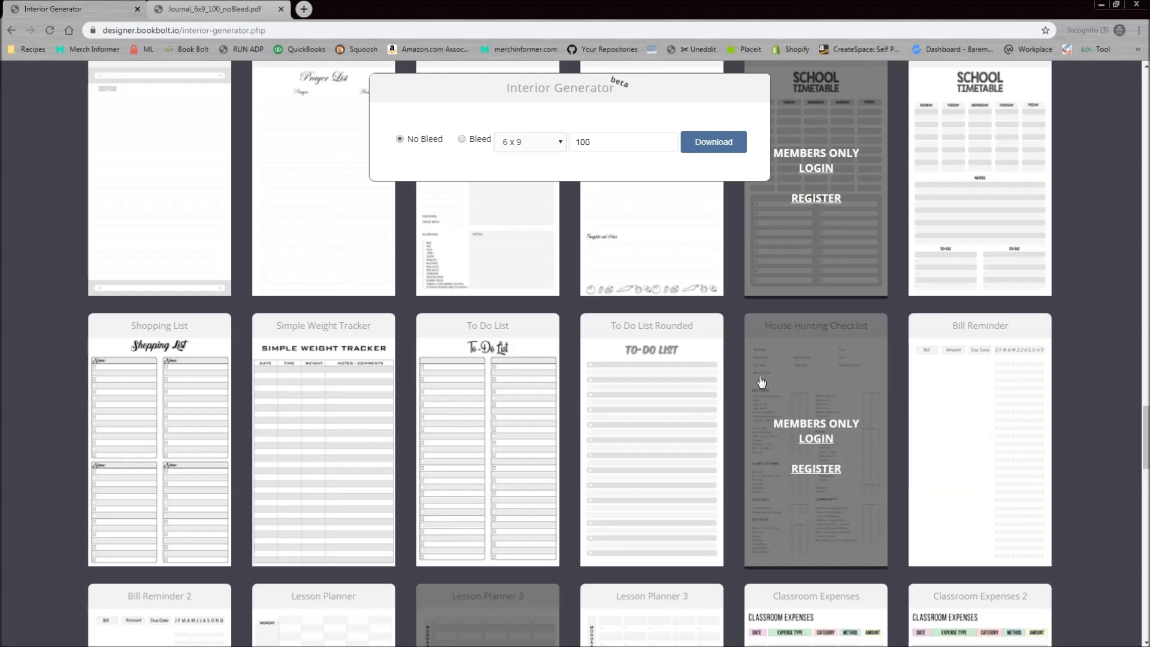
scroll(198, 396, down, 8)
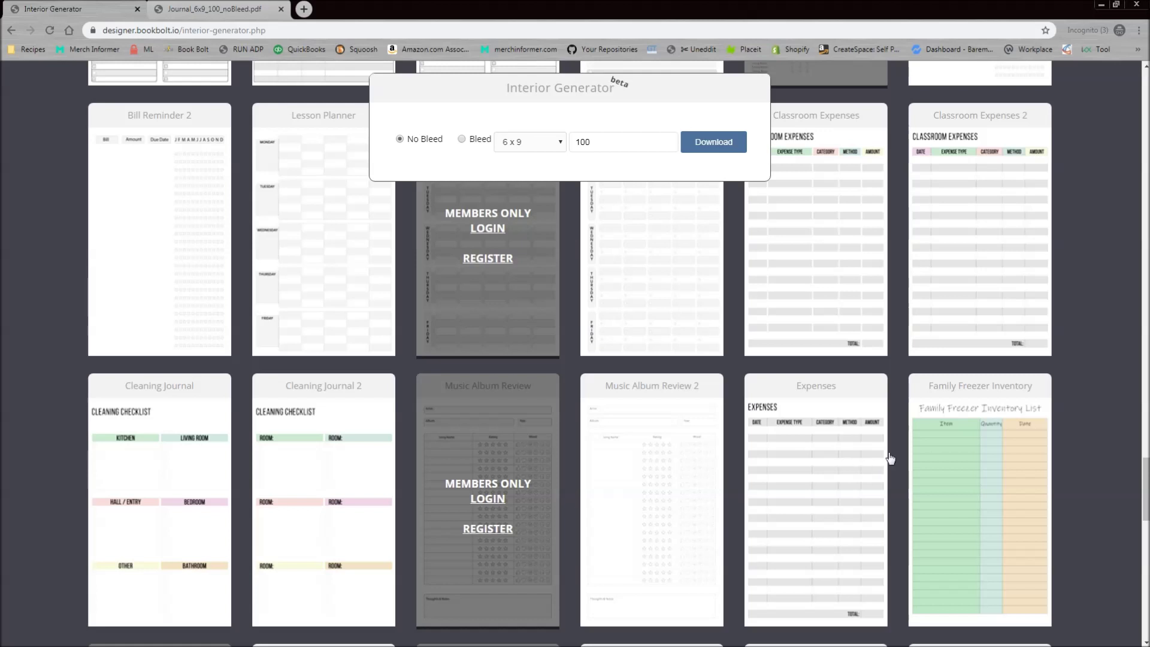
scroll(976, 461, down, 6)
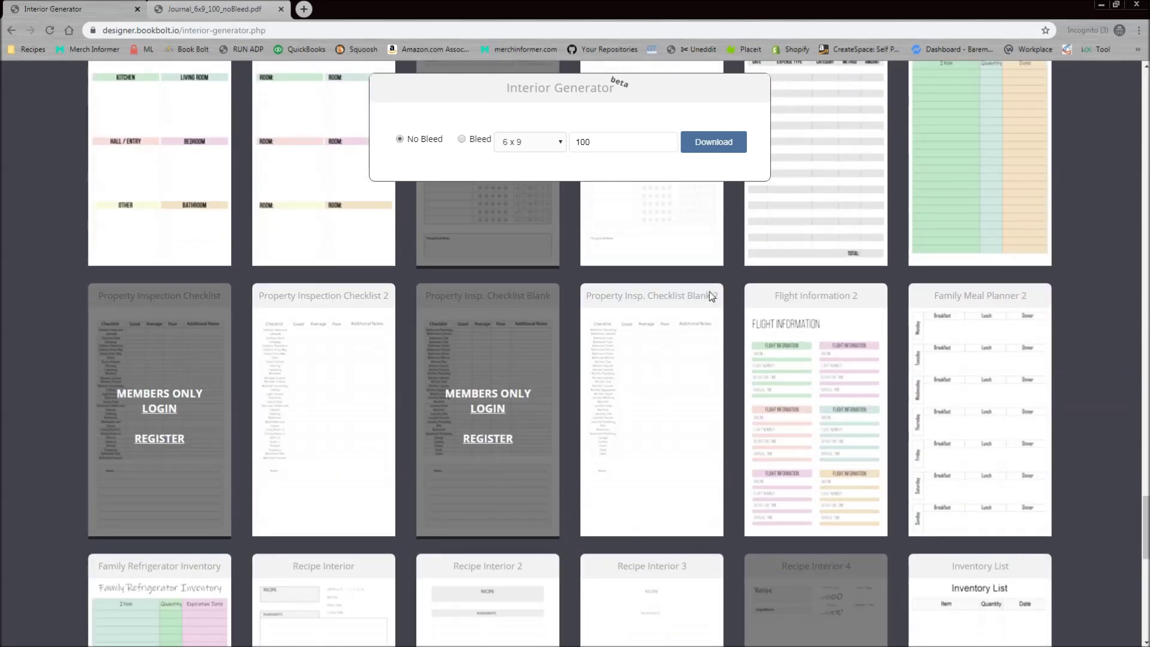
scroll(558, 421, down, 3)
scroll(559, 421, down, 1)
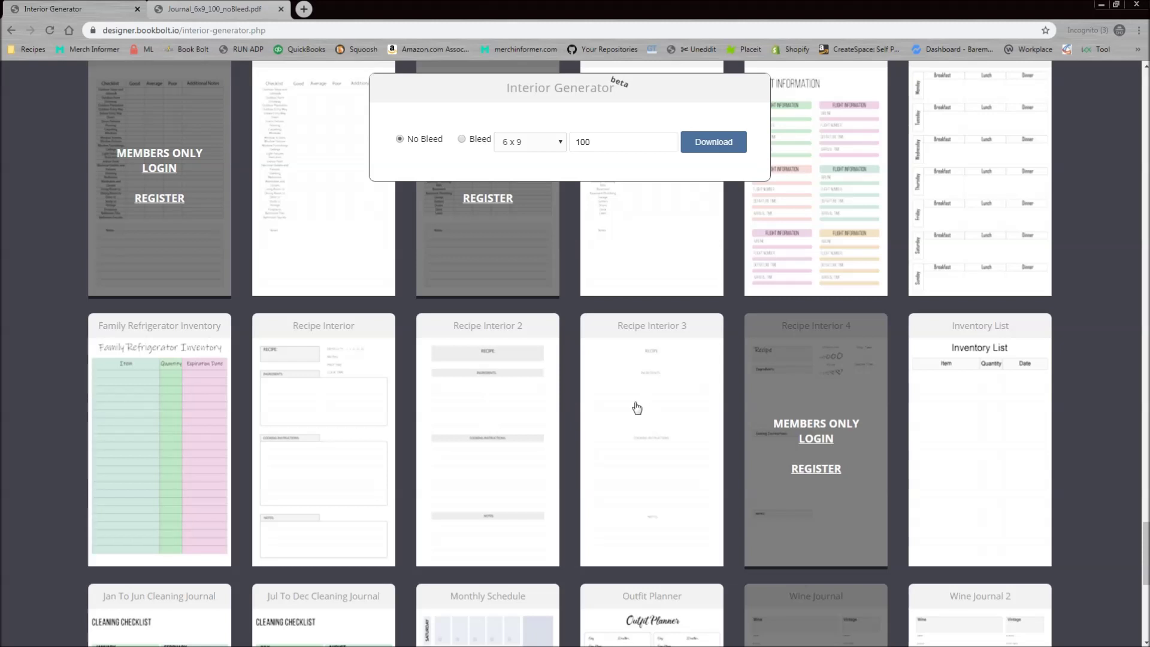
scroll(646, 408, down, 2)
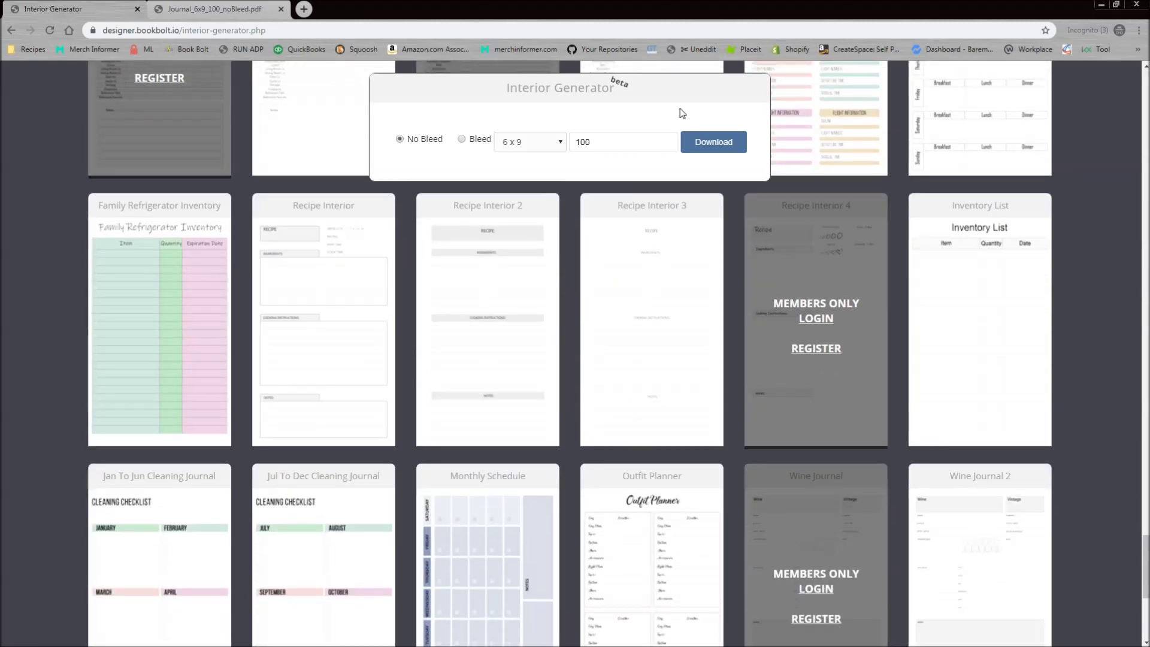
Step: Generate a 100-page 5x8 bleed Family Refrigerator Inventory PDF and review it
click(461, 139)
click(158, 268)
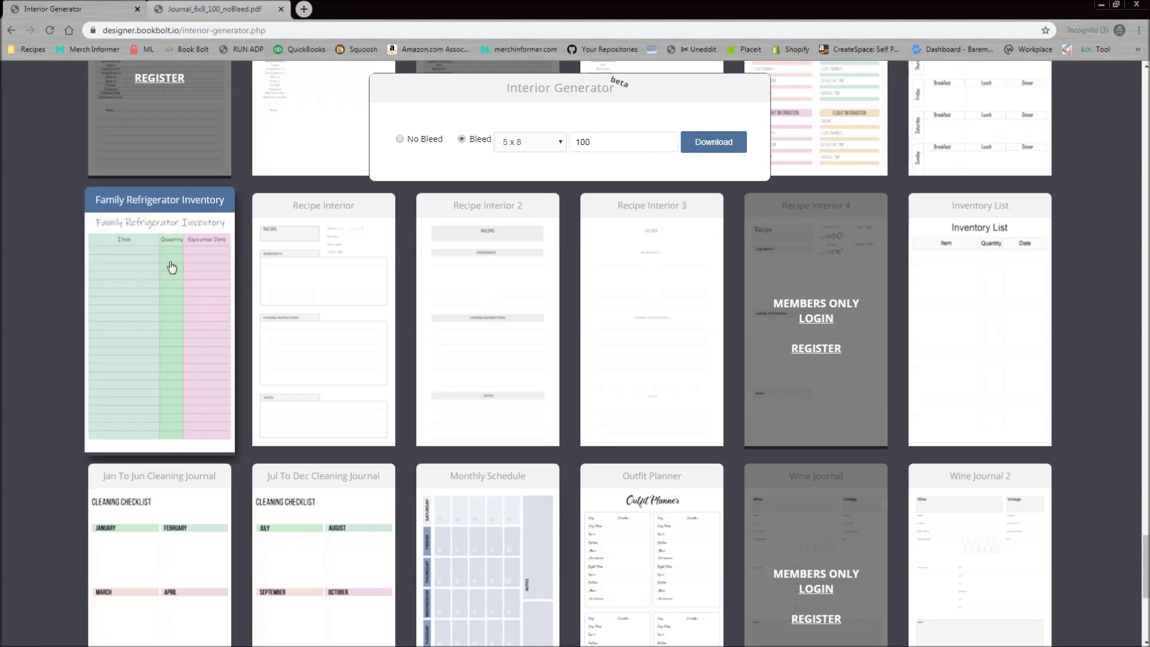
click(709, 149)
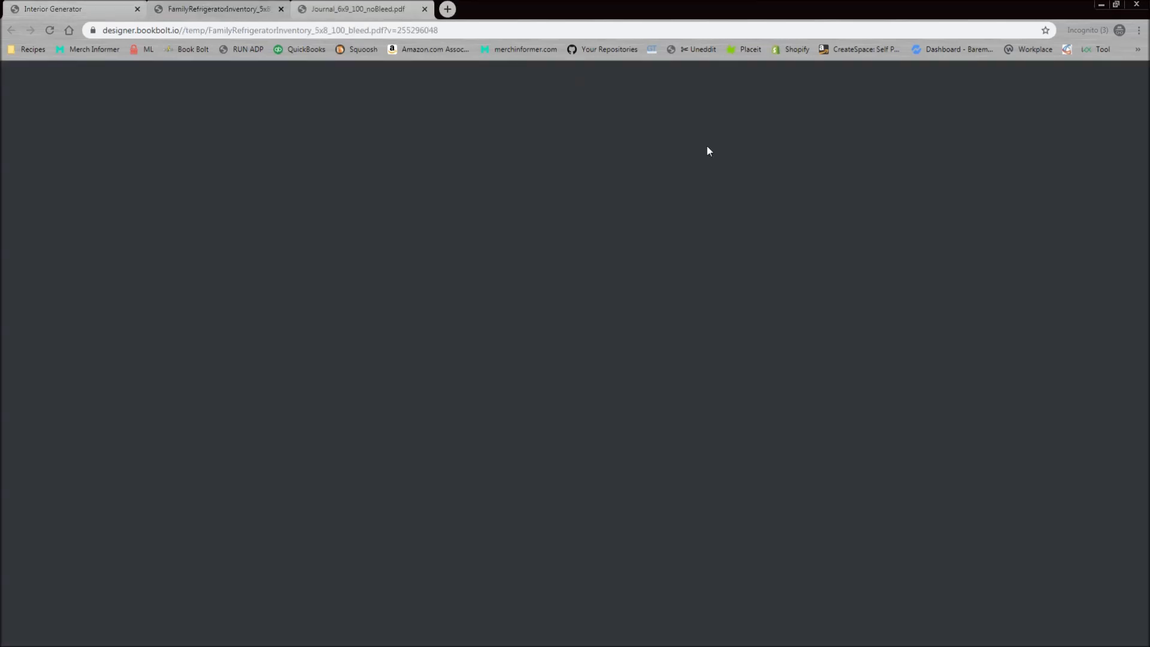
scroll(538, 233, down, 20)
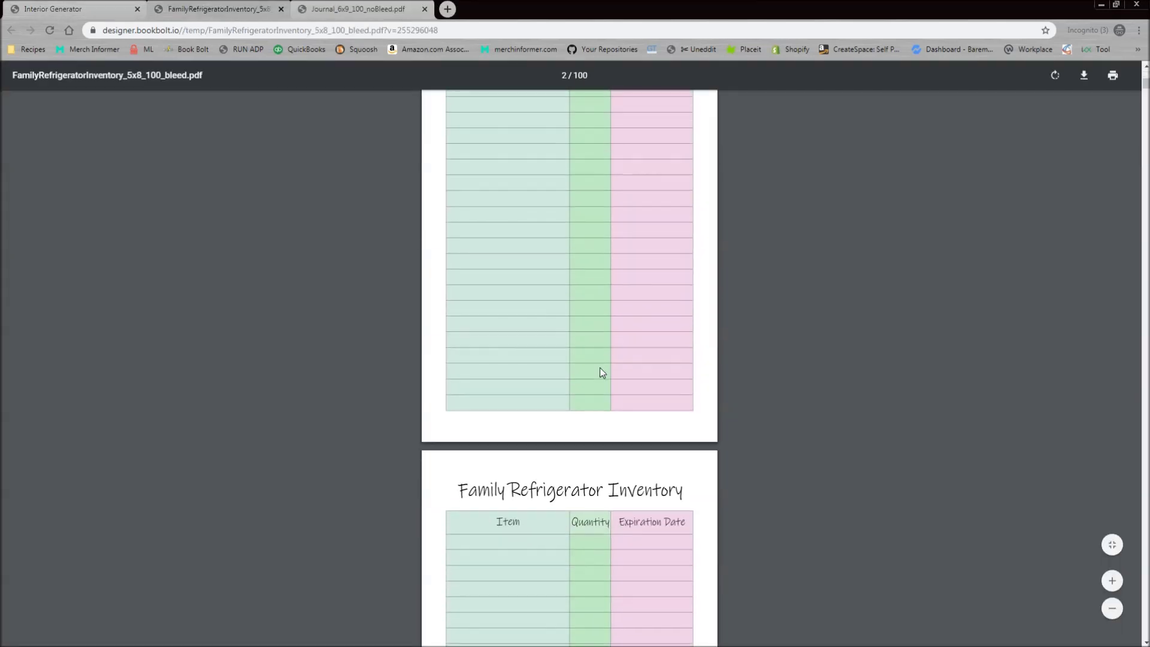
scroll(597, 375, up, 10)
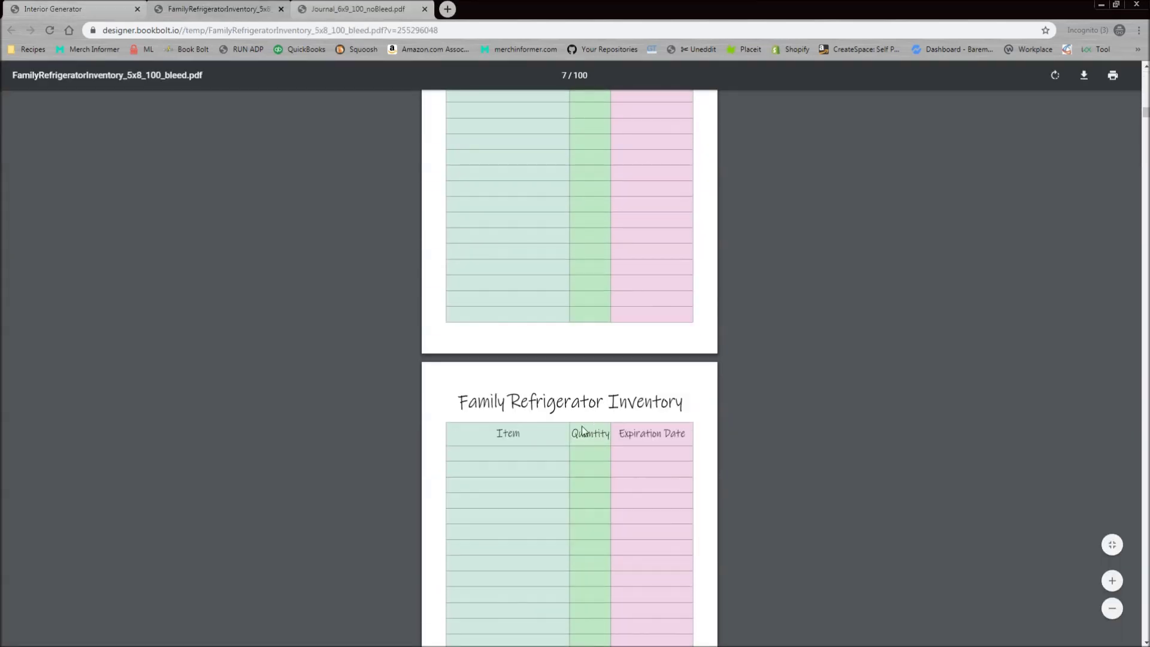
scroll(595, 421, up, 10)
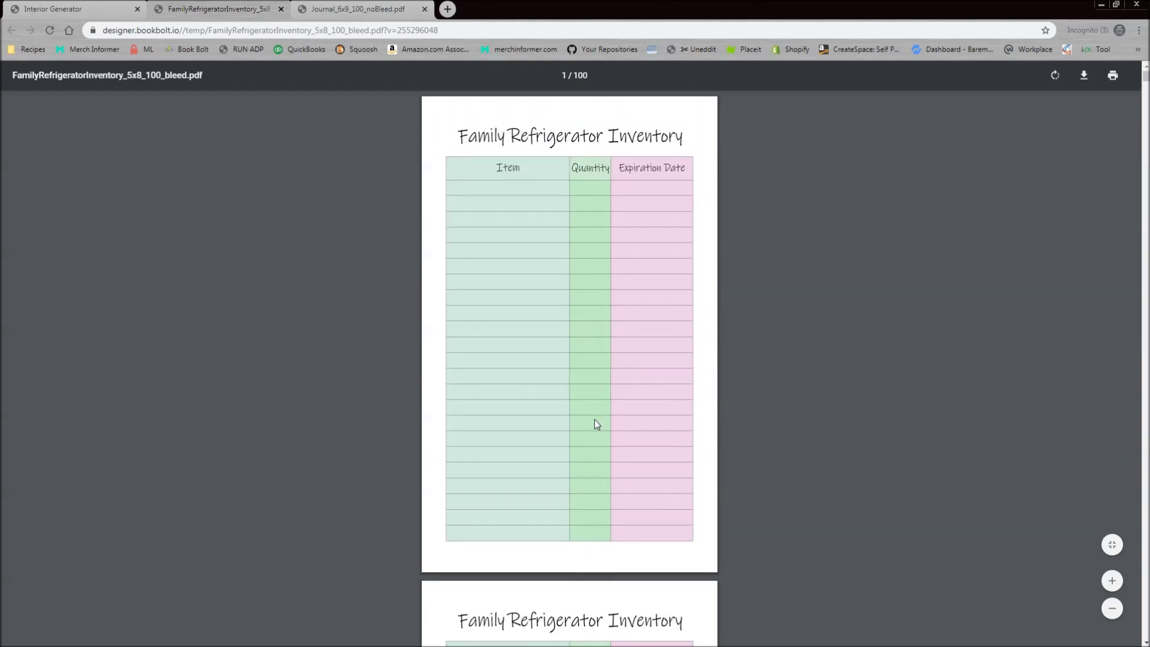
key(ctrl+shift+Tab)
scroll(331, 284, up, 15)
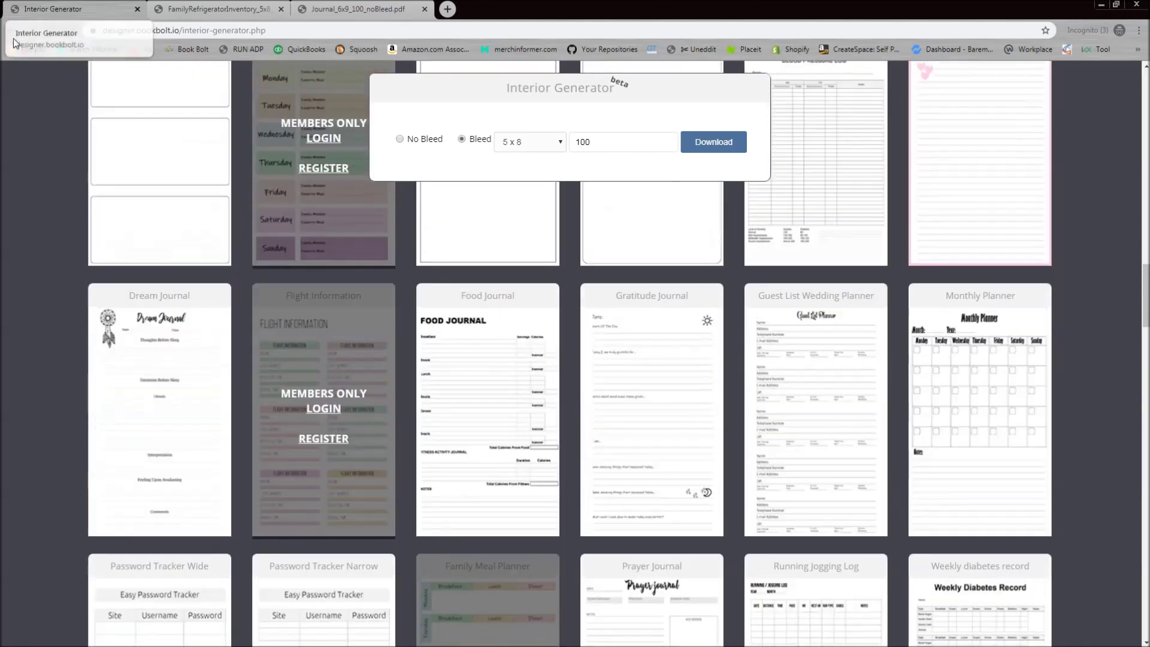
Step: Navigate back from the generator to the Book Bolt home page
click(12, 31)
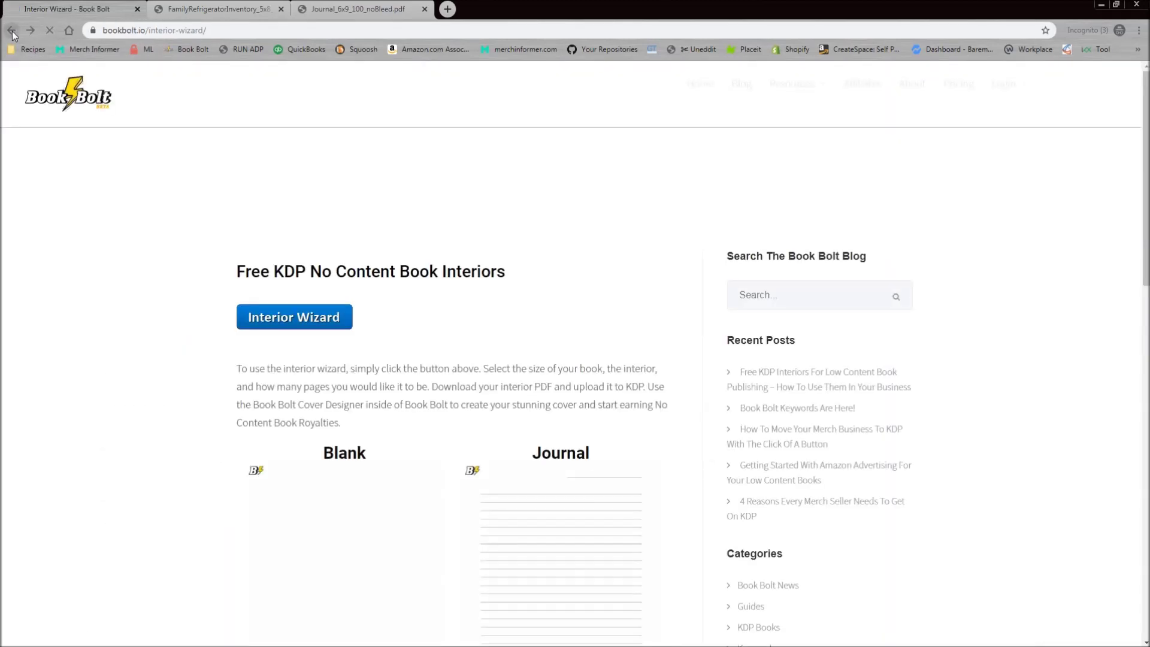
click(11, 31)
mouse_move(791, 85)
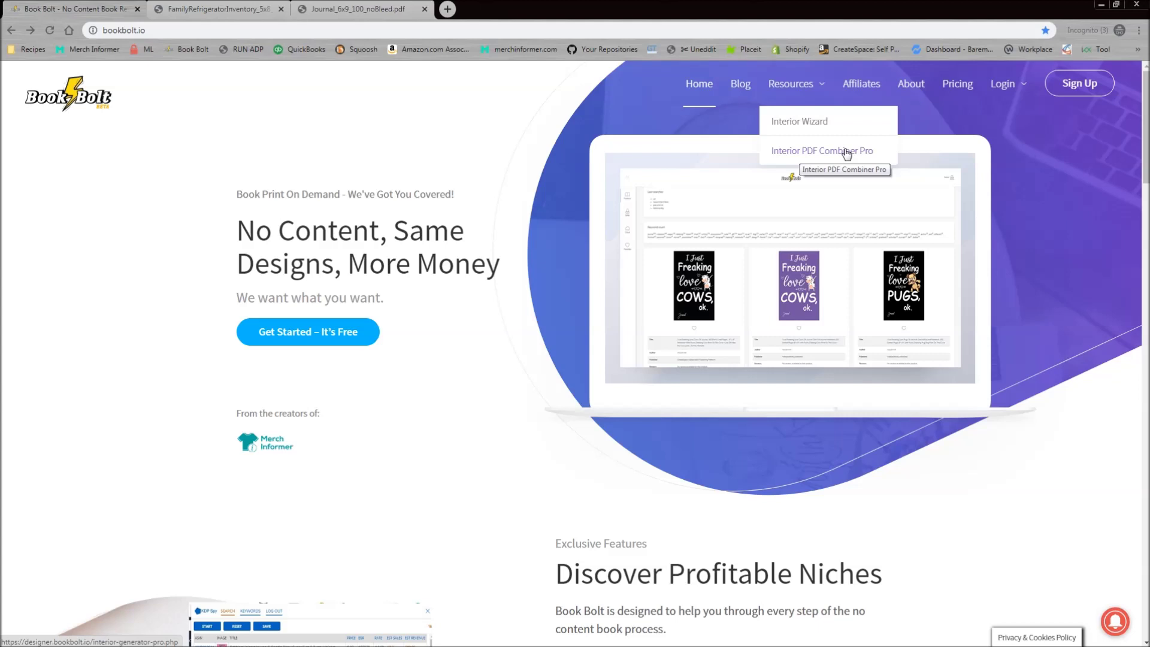
Step: Scroll through the Journal and Refrigerator Inventory PDFs, then return to the Book Bolt tab
click(366, 8)
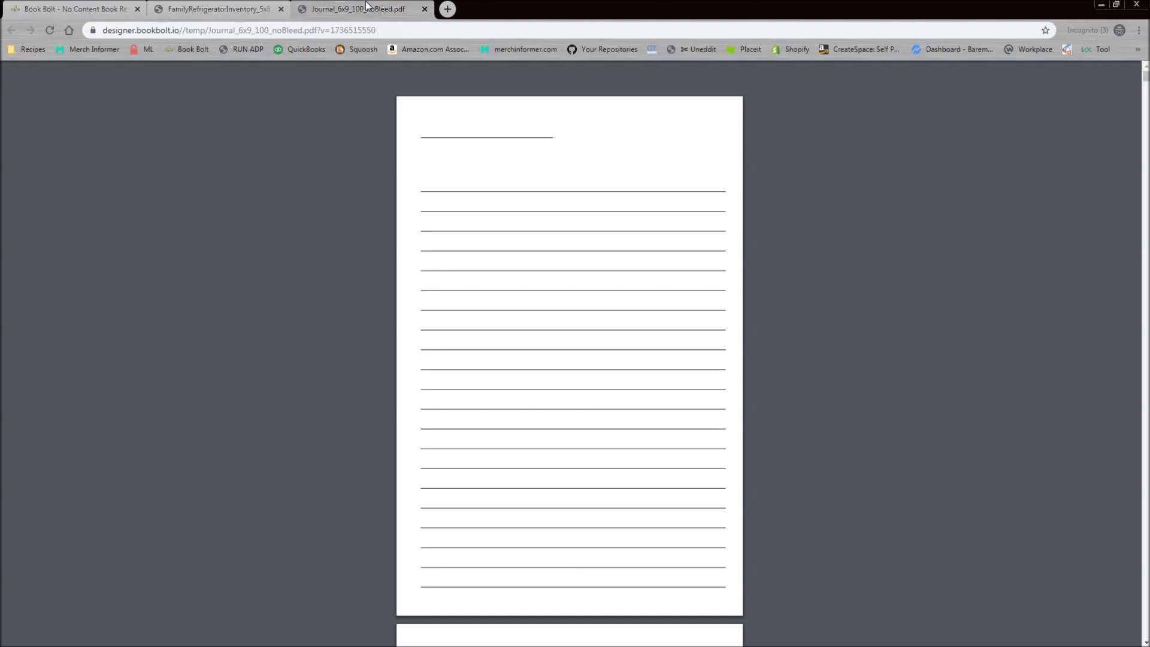
scroll(559, 305, down, 8)
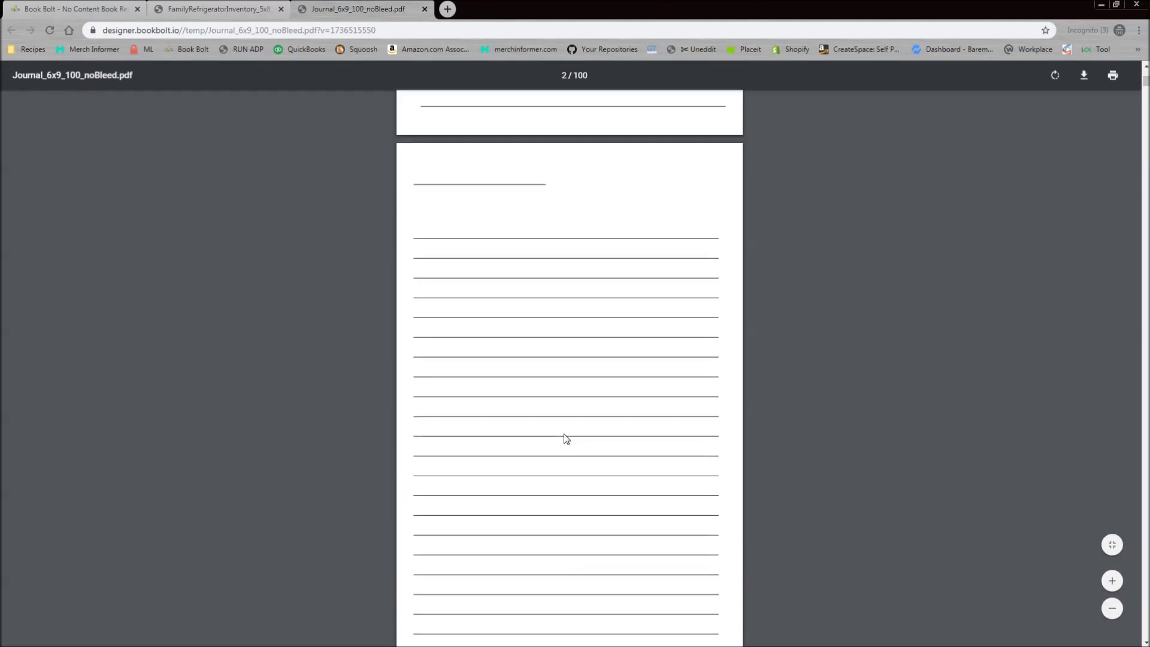
scroll(566, 438, up, 8)
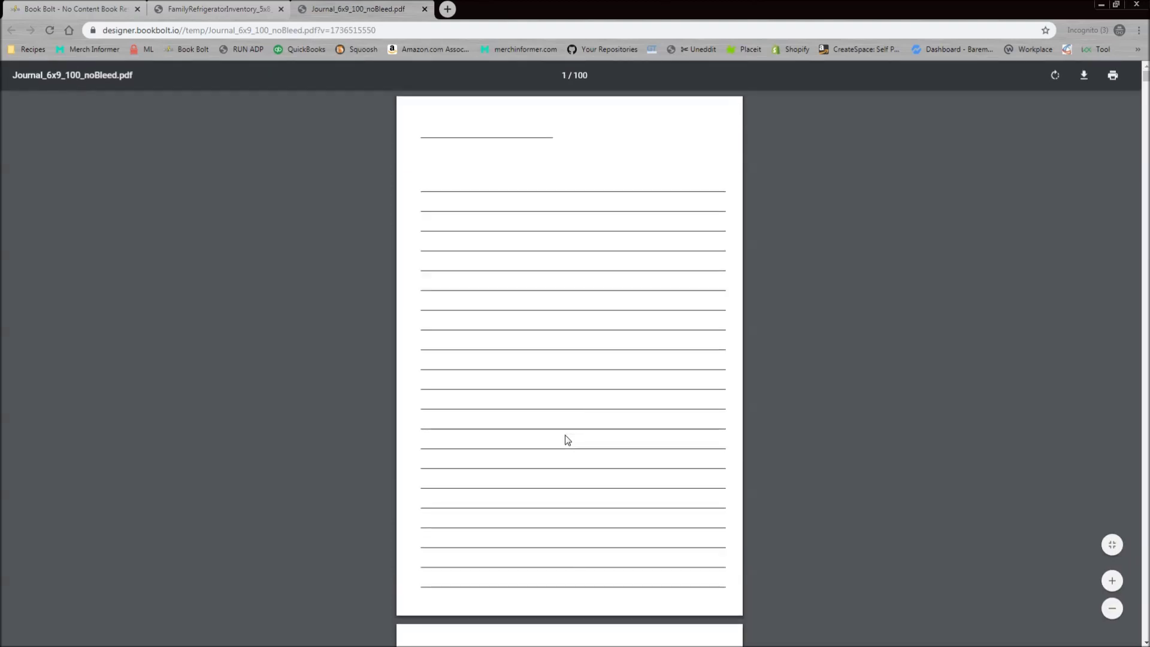
click(238, 4)
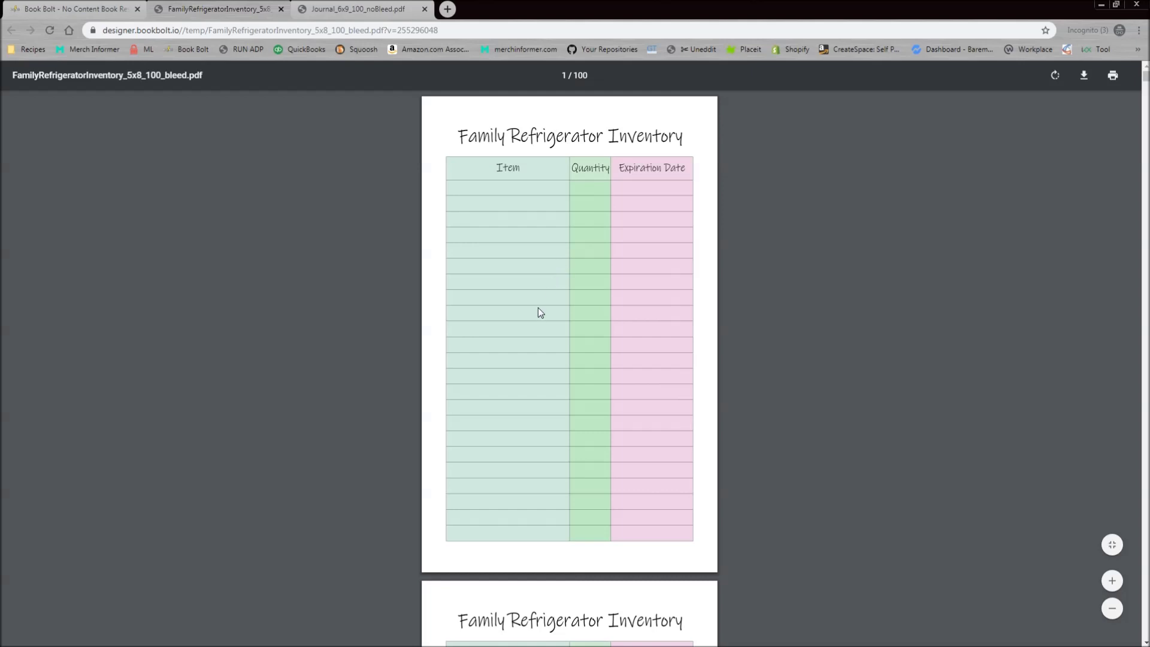
scroll(599, 335, down, 6)
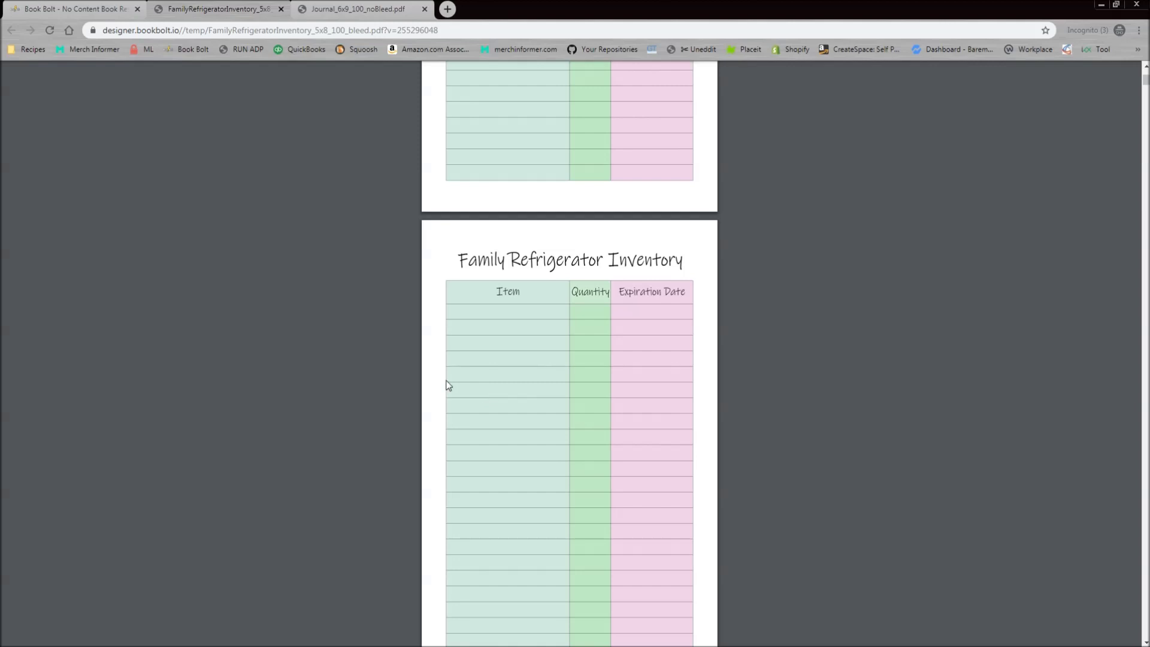
click(101, 9)
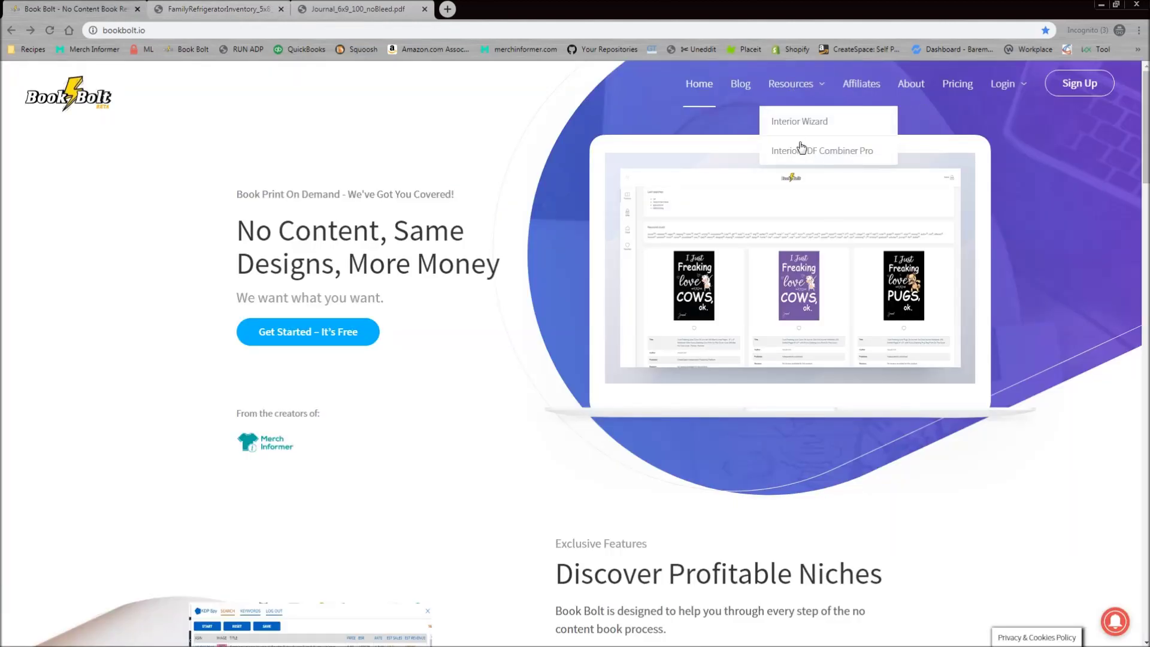
Step: Open Interior PDF Combiner Pro and set a 6 x 9 trim size with bleed
click(803, 153)
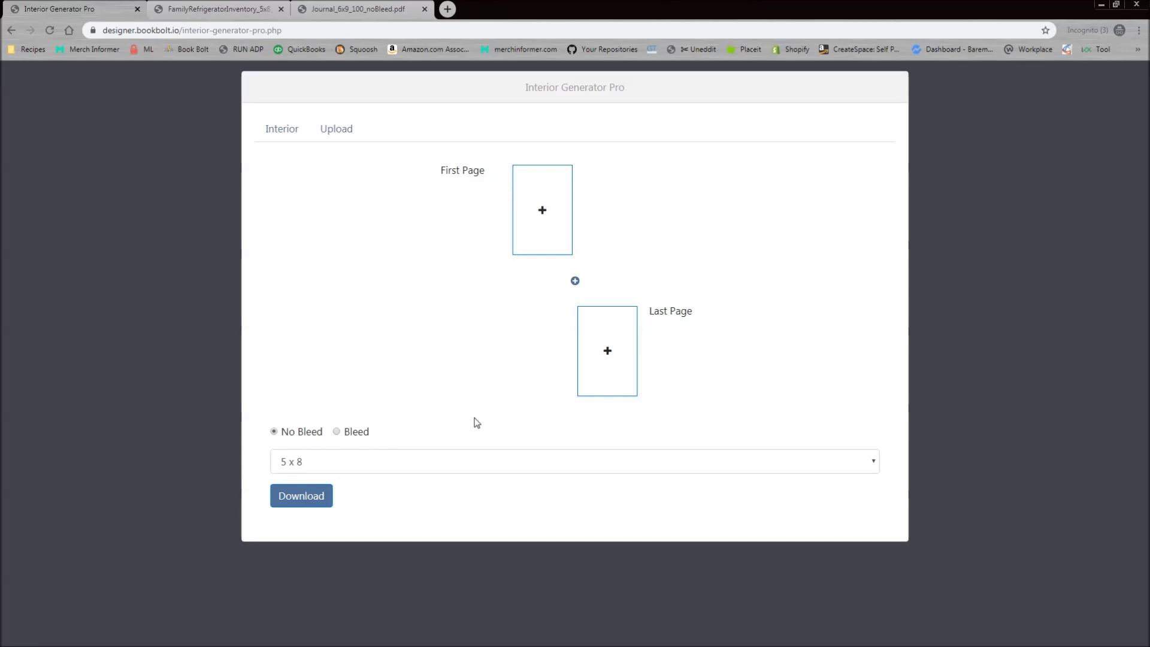
click(337, 464)
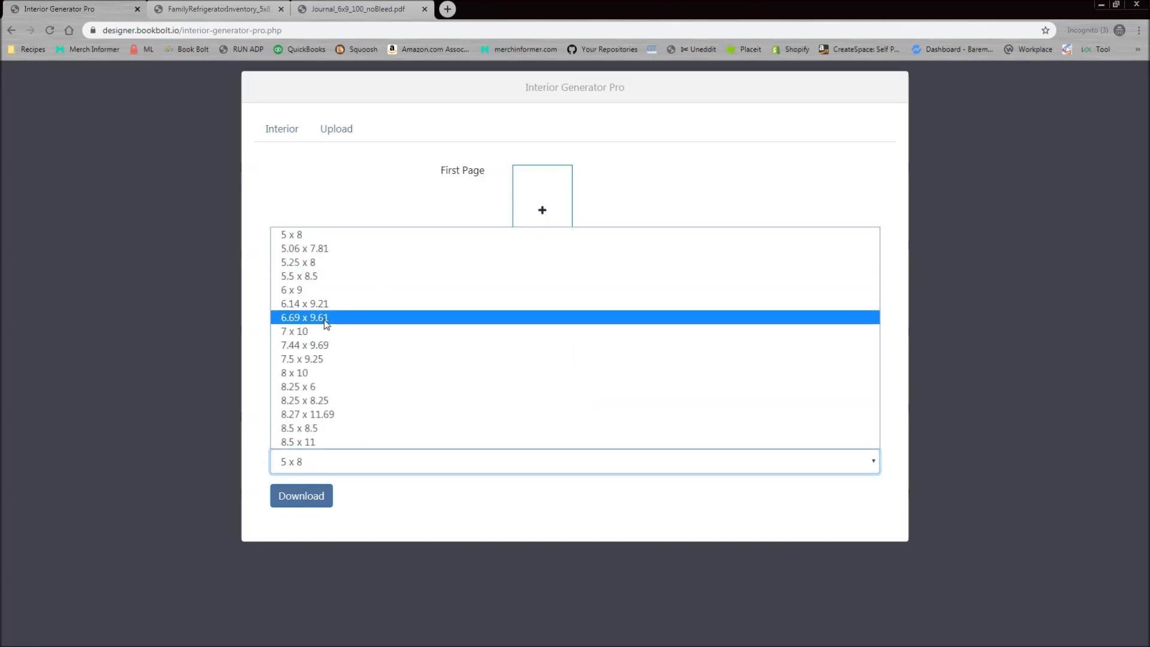
click(320, 294)
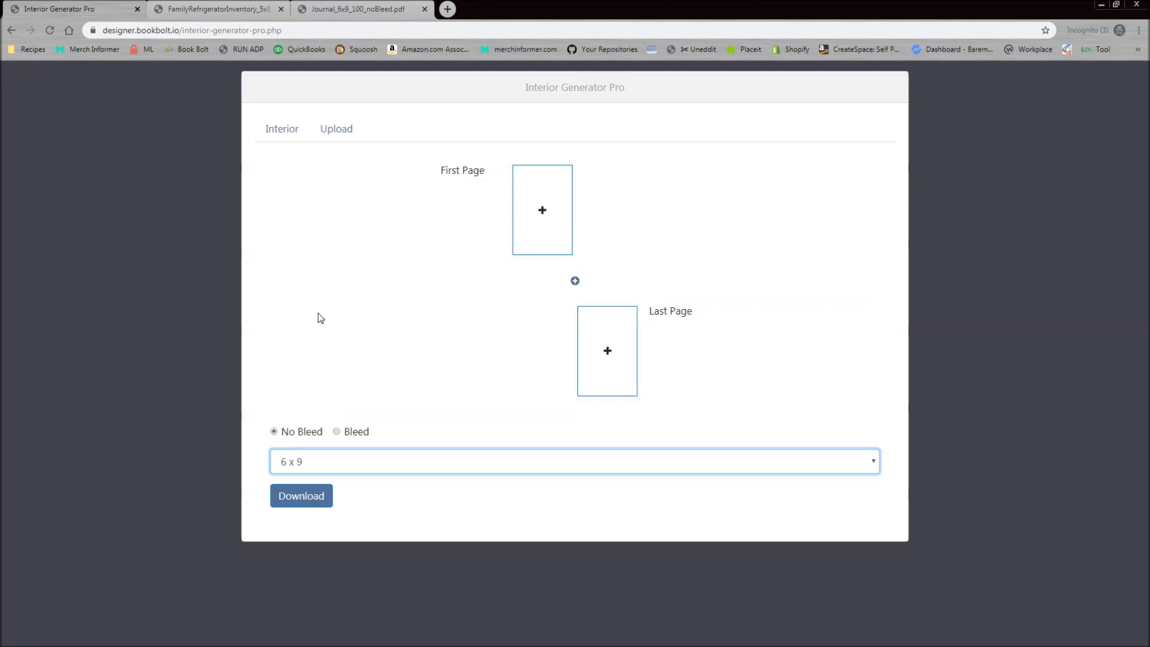
click(337, 432)
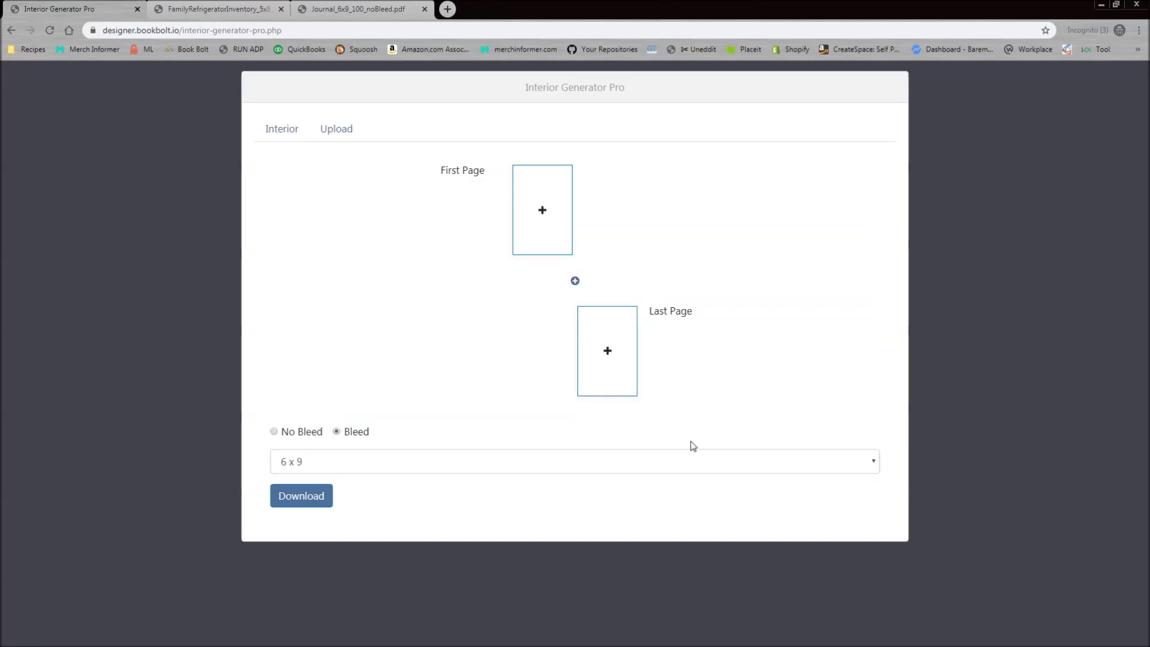
Step: Check the Interior and Upload tabs, ending on the Interior page setup
click(287, 133)
click(334, 130)
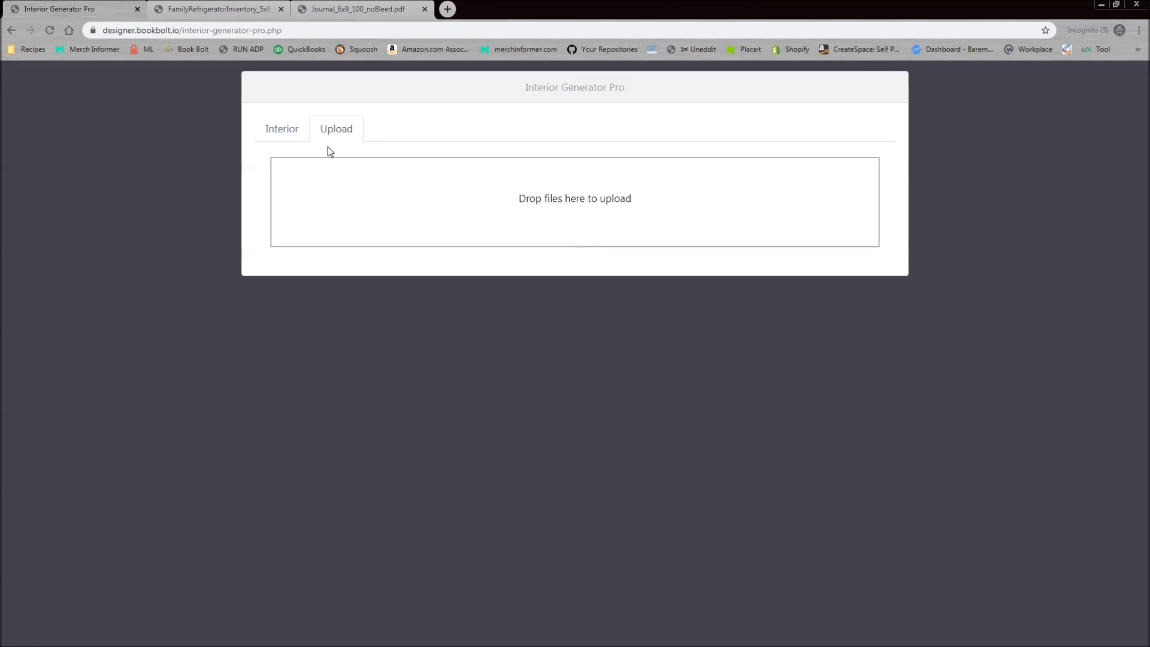
click(285, 131)
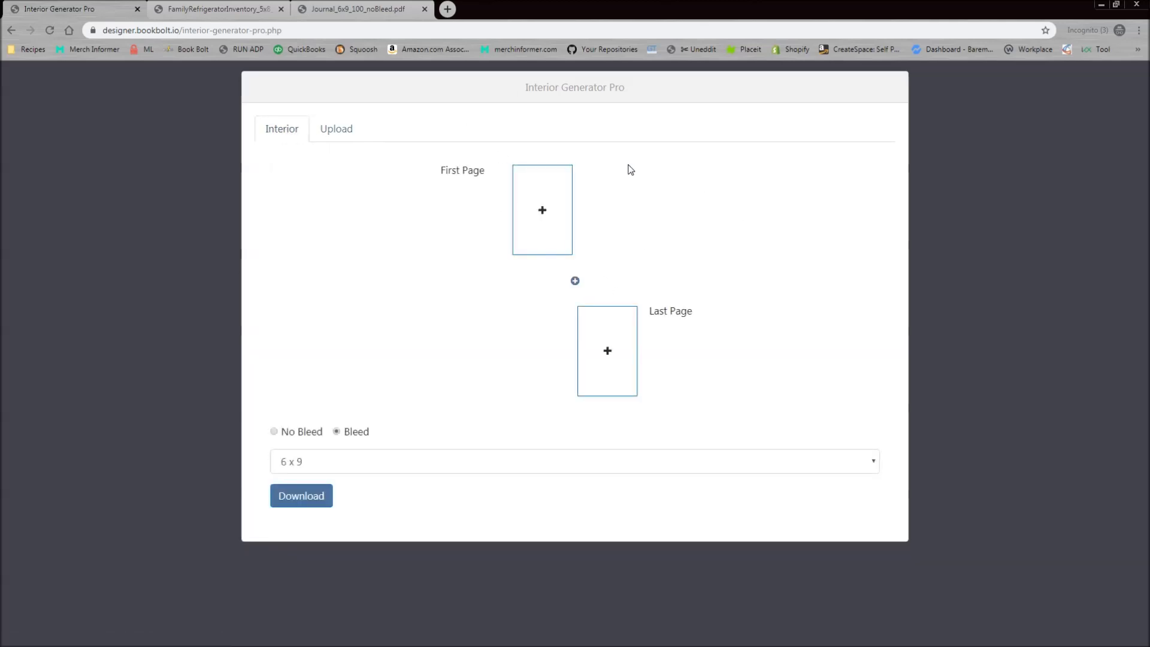
Step: Give the first page the Journal pattern
click(541, 212)
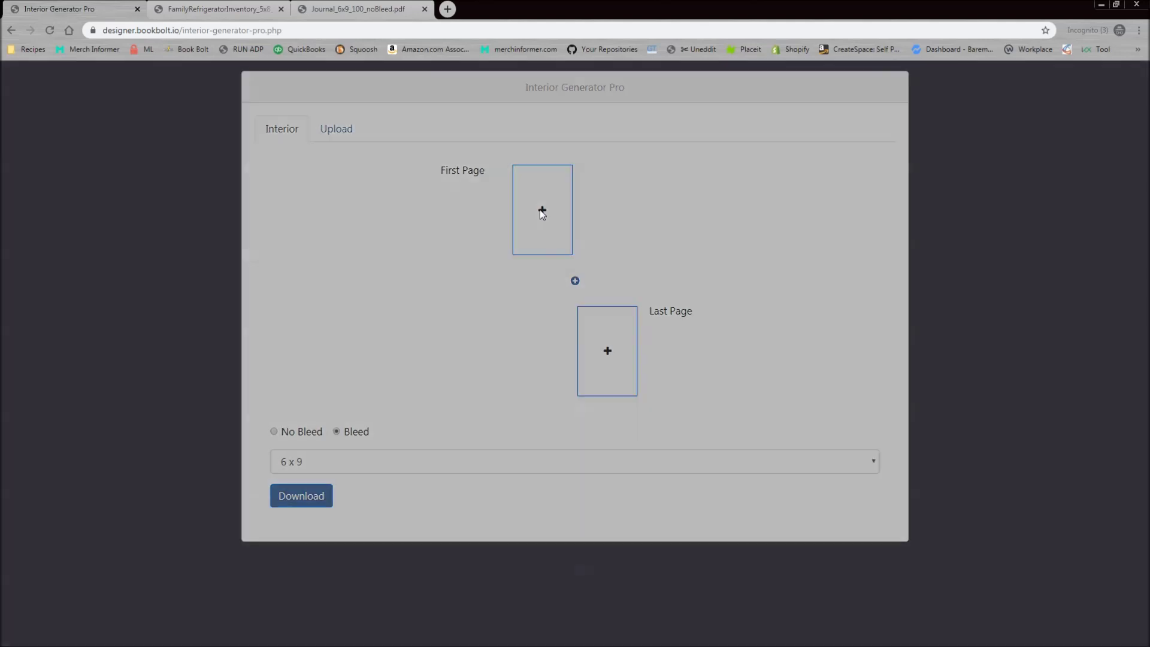
scroll(588, 336, down, 15)
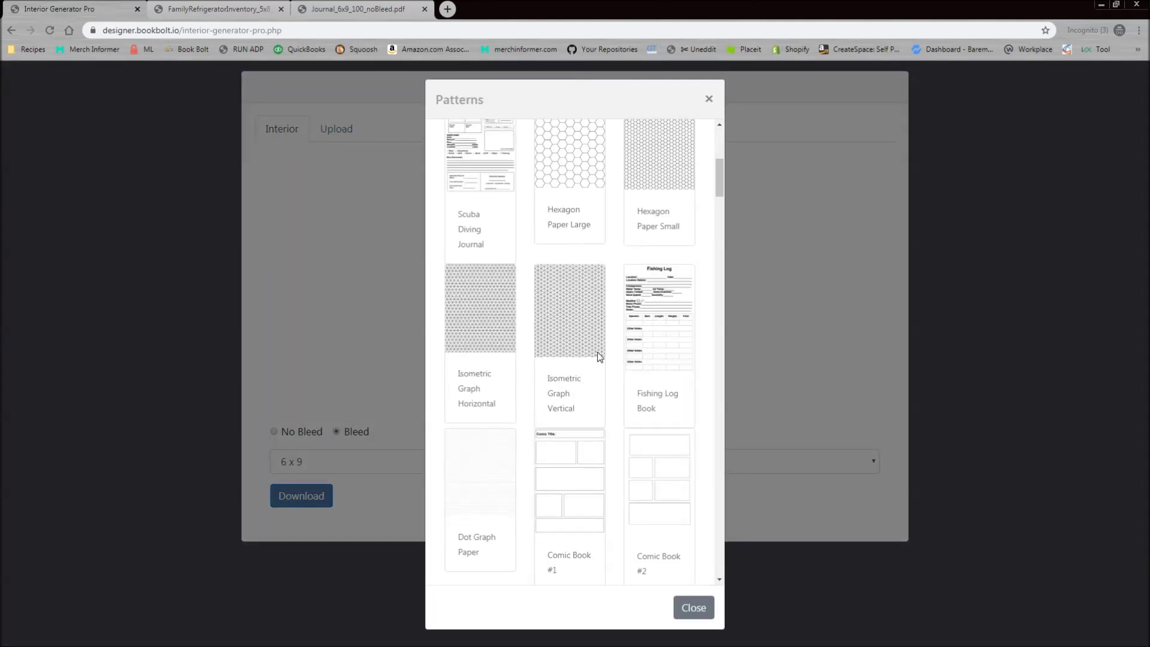
scroll(599, 357, down, 8)
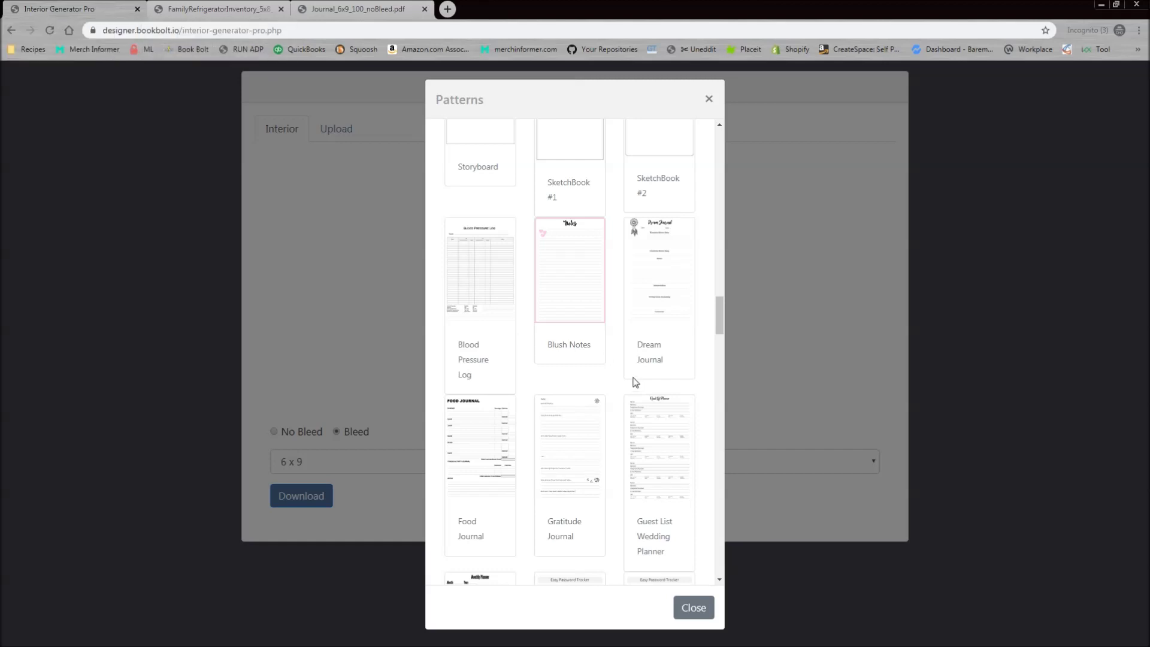
scroll(630, 407, down, 8)
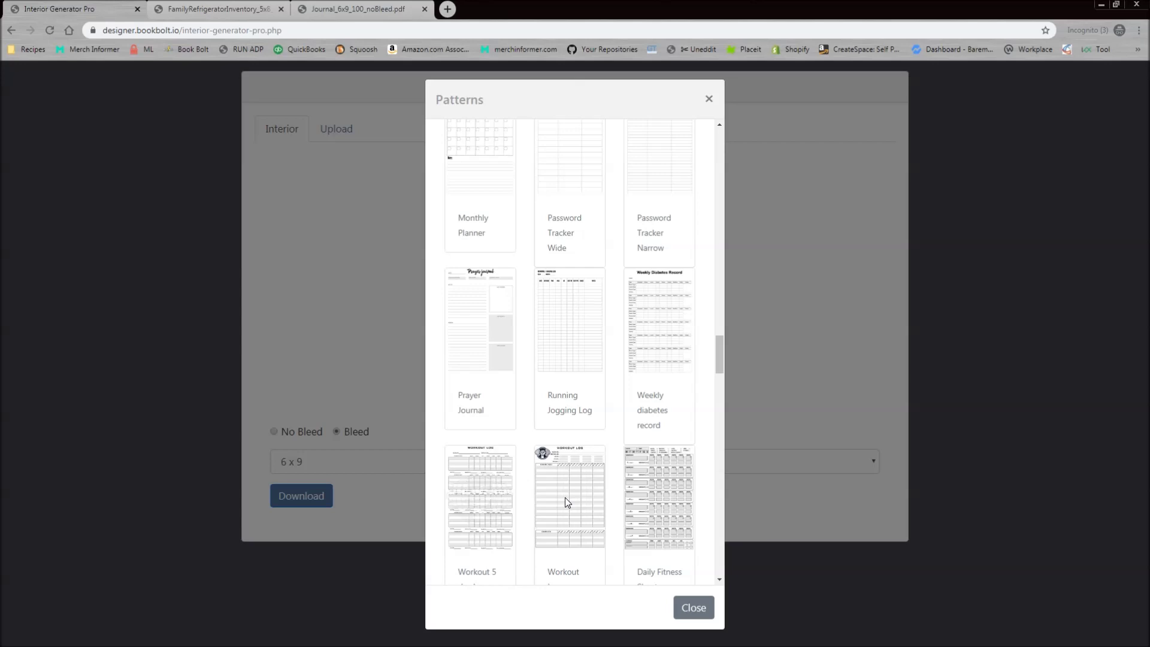
scroll(623, 383, up, 10)
scroll(641, 370, up, 5)
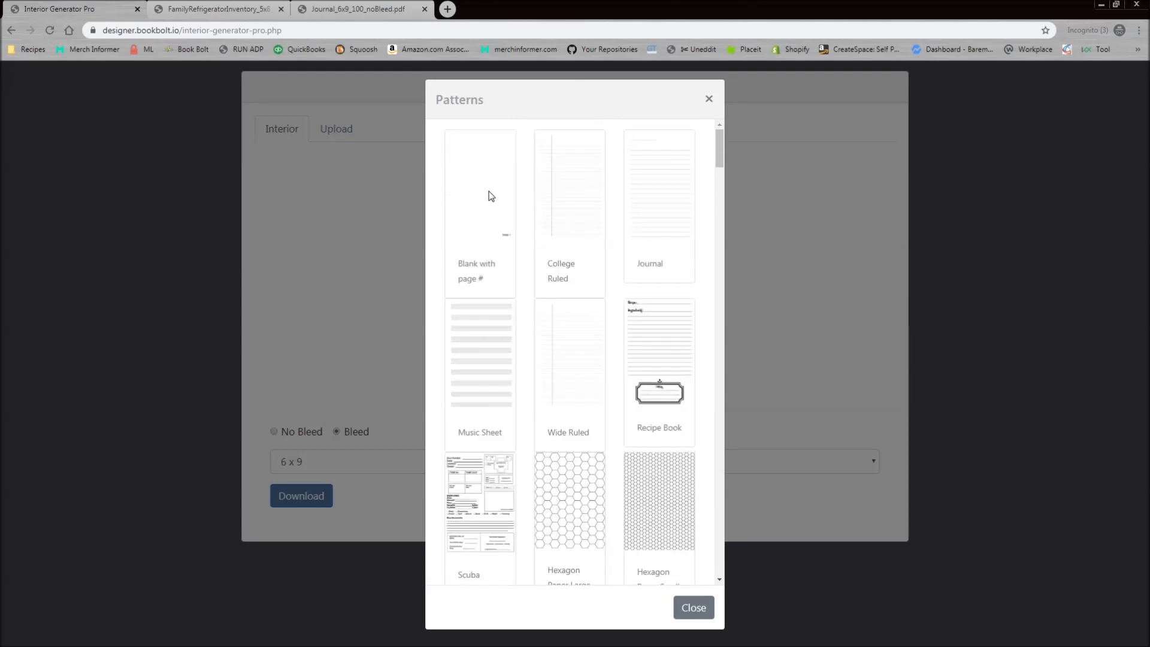
click(661, 192)
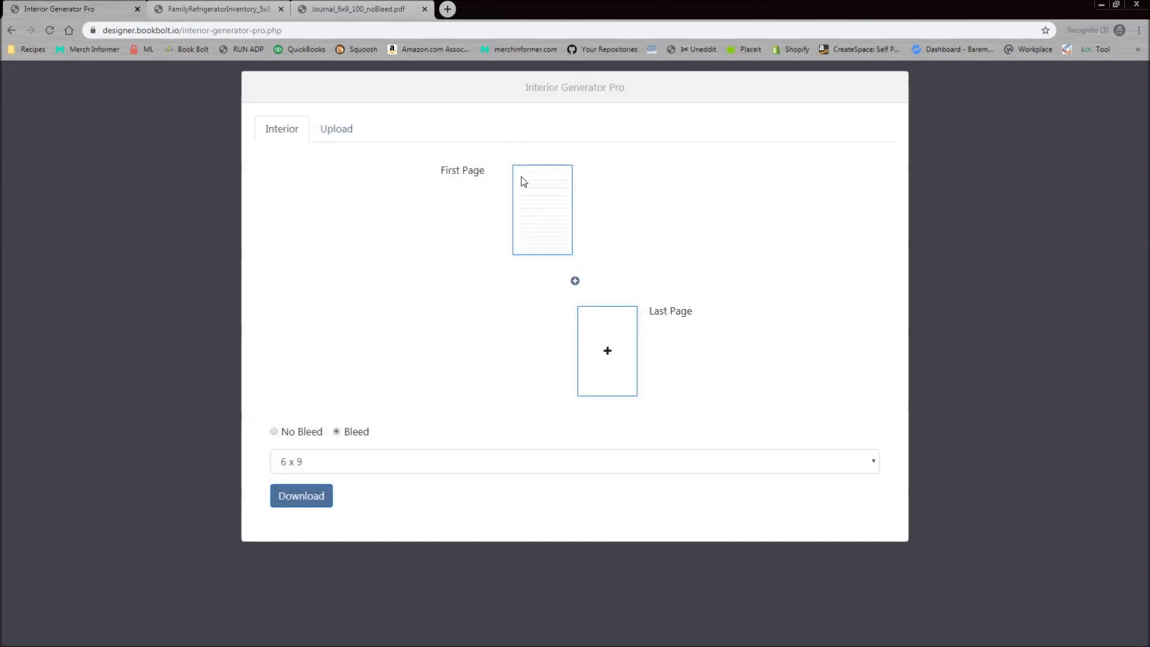
Step: Give the last page the Journal pattern and insert an empty Page 2–3 spread
click(618, 355)
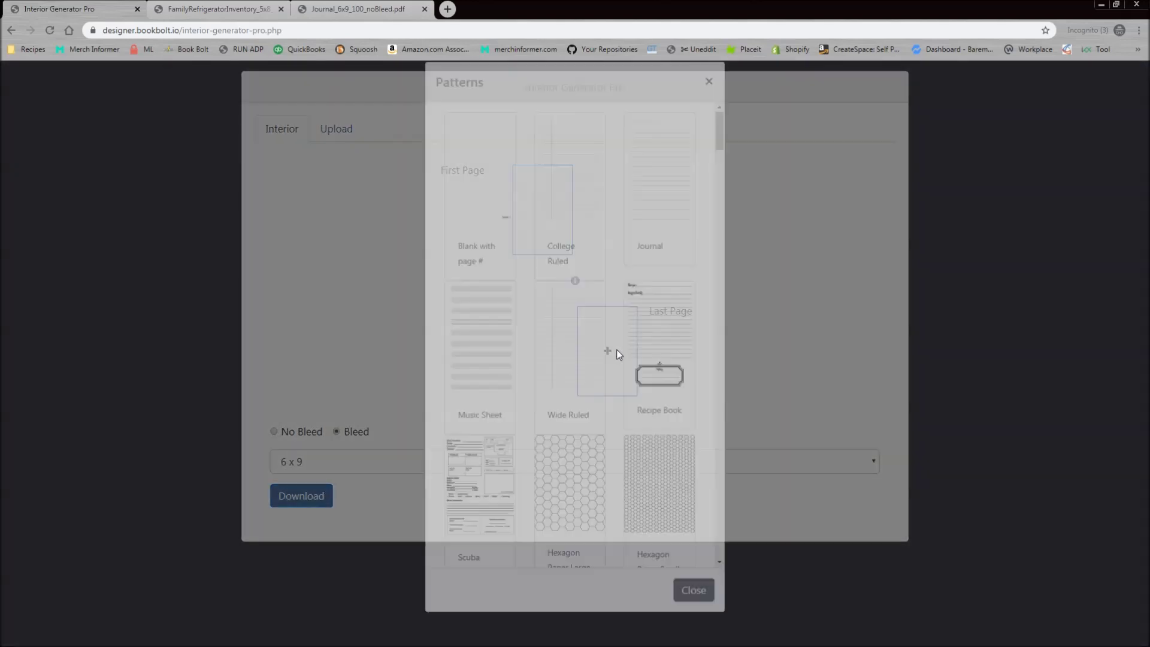
click(670, 200)
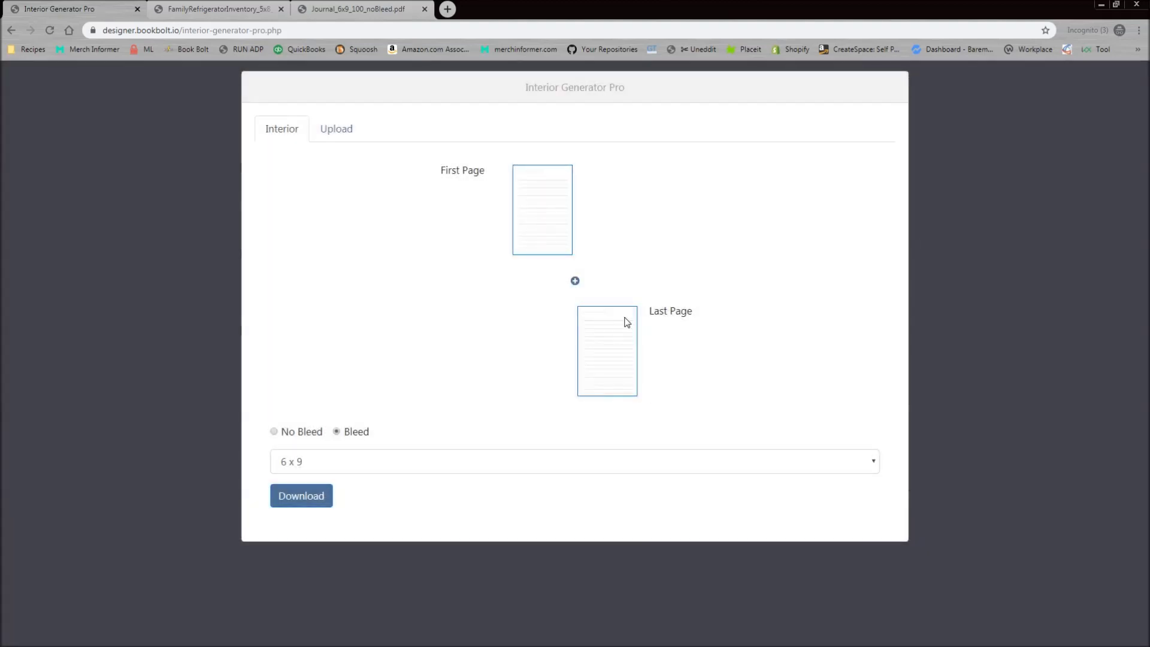
click(575, 282)
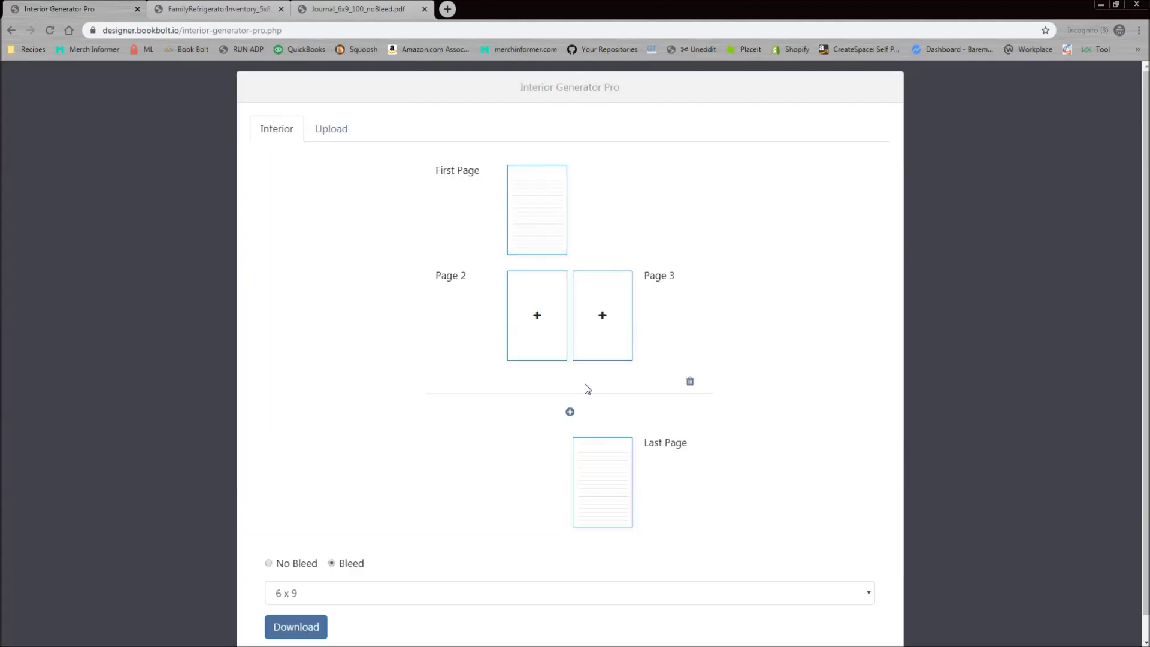
Step: Add a Page 4–5 spread and set Page 2 to Recipe Book, Page 3 to Blush Notes
click(569, 413)
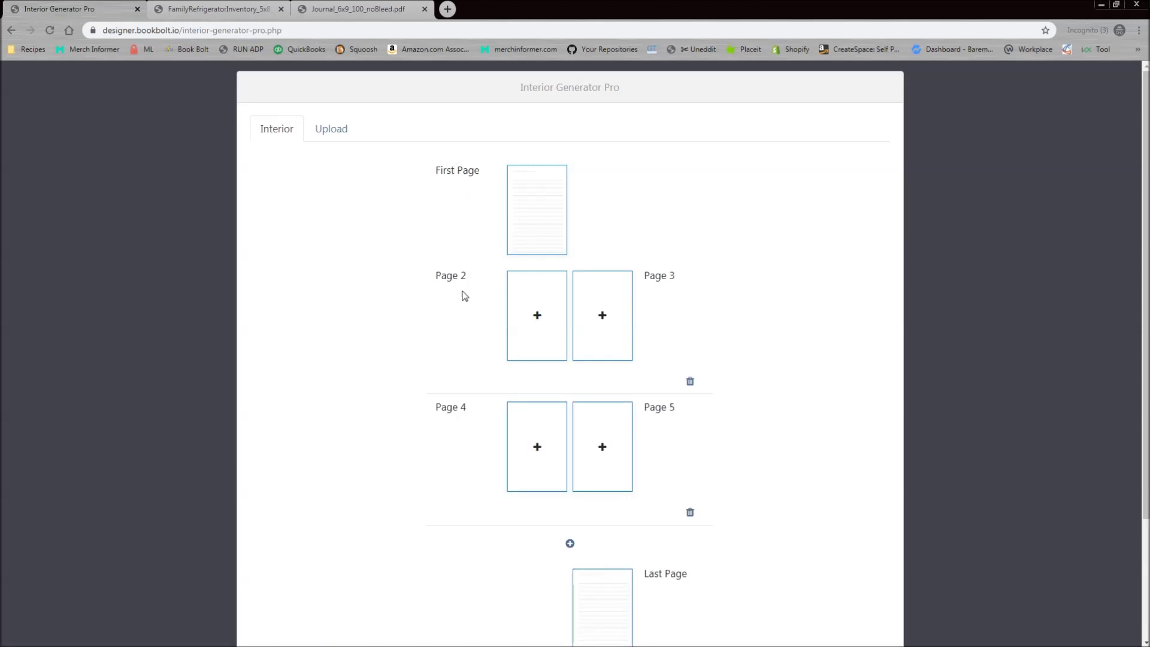
scroll(664, 405, down, 2)
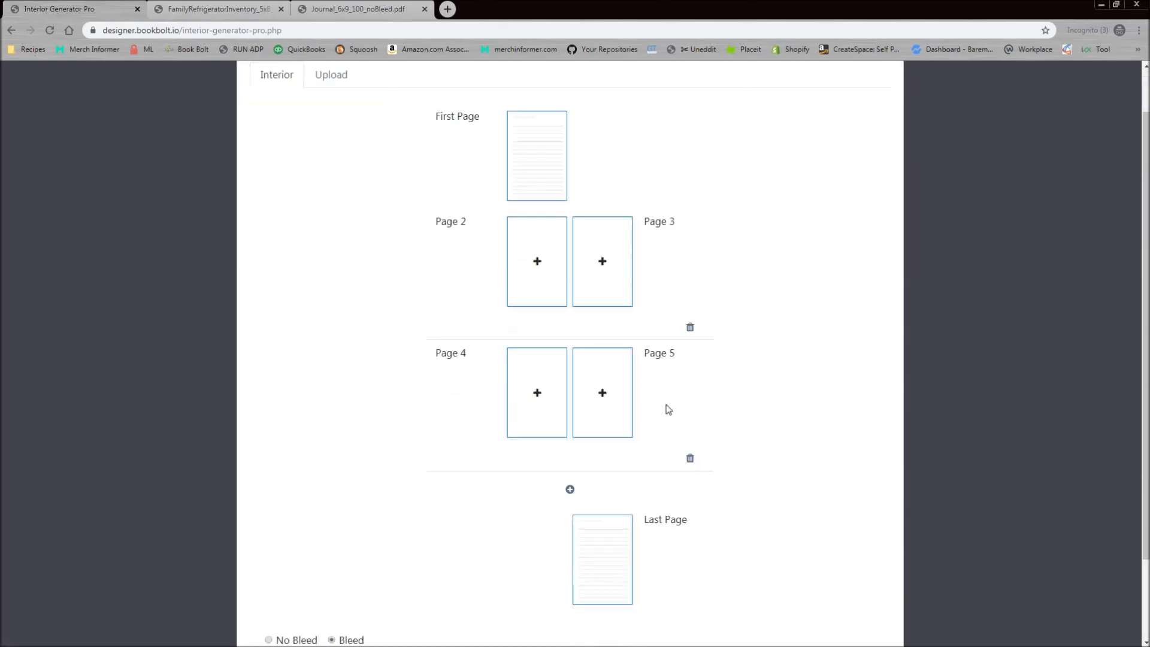
scroll(667, 403, up, 2)
click(530, 317)
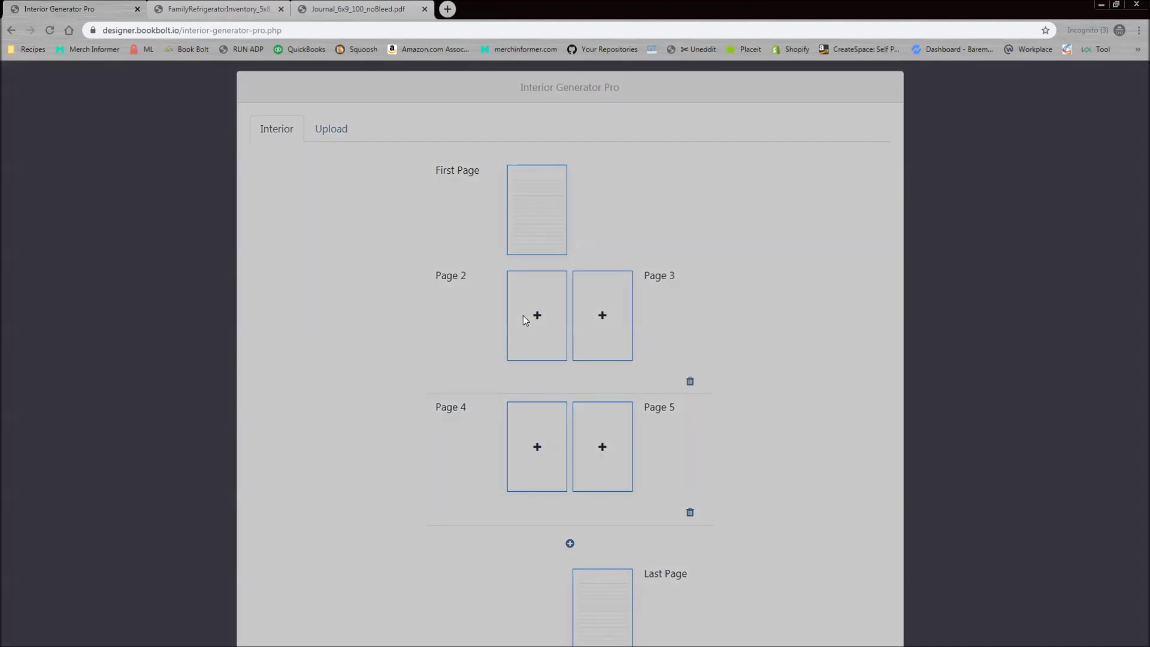
click(673, 362)
click(598, 326)
scroll(600, 451, down, 10)
scroll(595, 444, down, 5)
scroll(573, 398, down, 3)
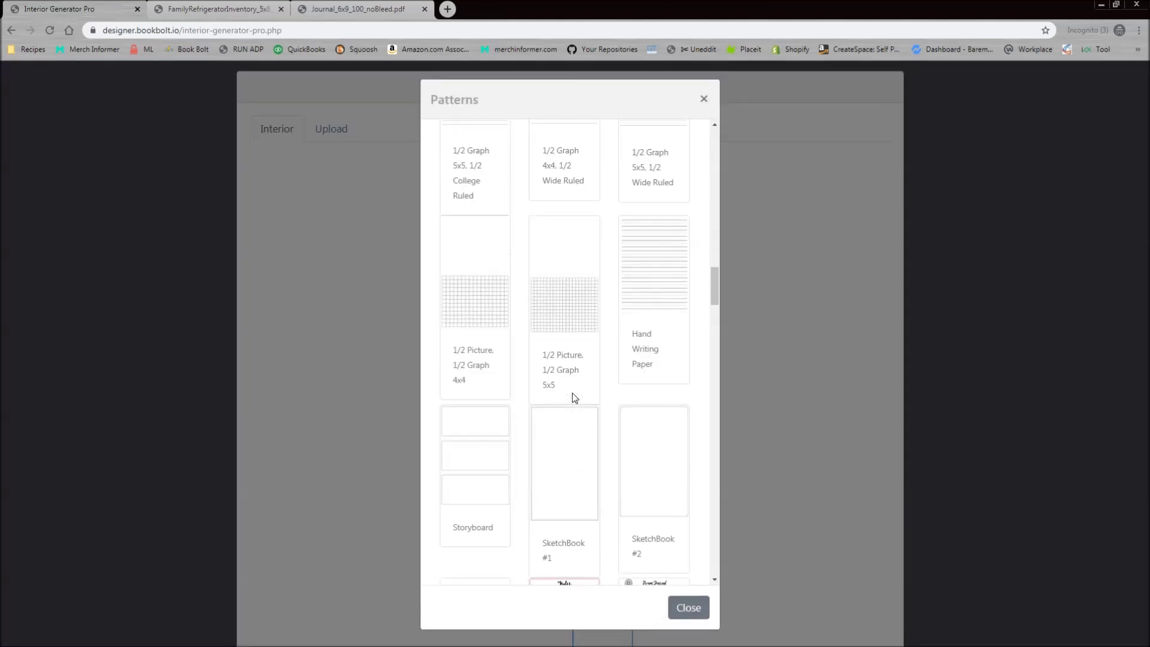
click(573, 398)
Step: Set Page 4 to Scuba Diving Journal and Page 5 to Recipe Book
scroll(575, 372, down, 2)
click(537, 328)
click(485, 489)
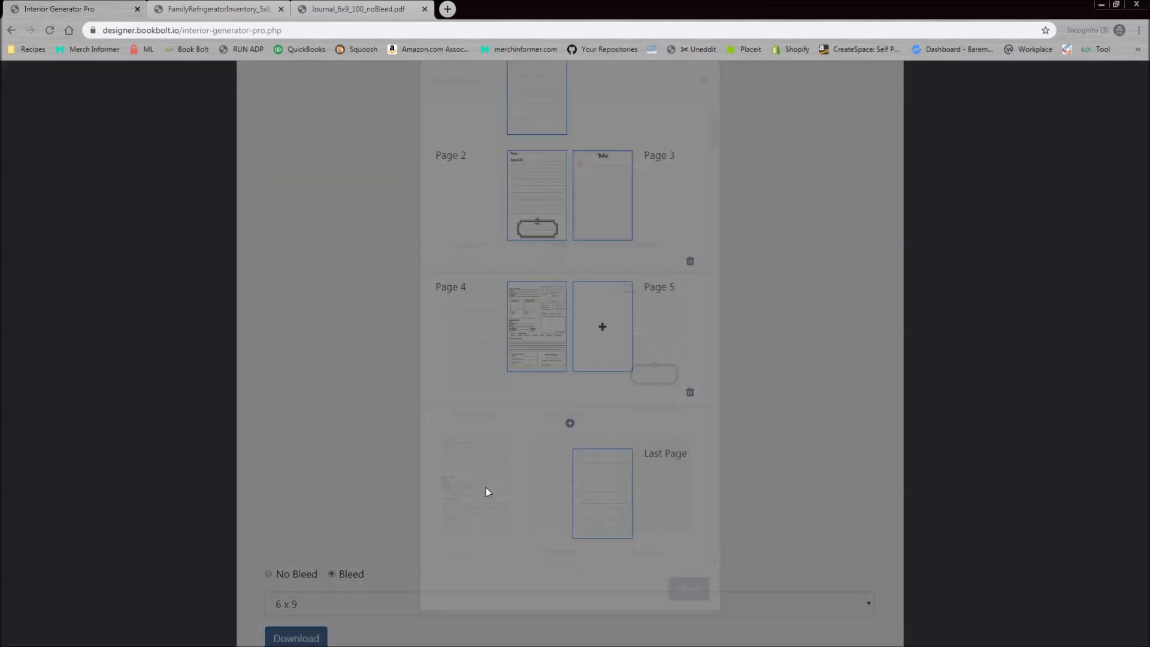
click(540, 327)
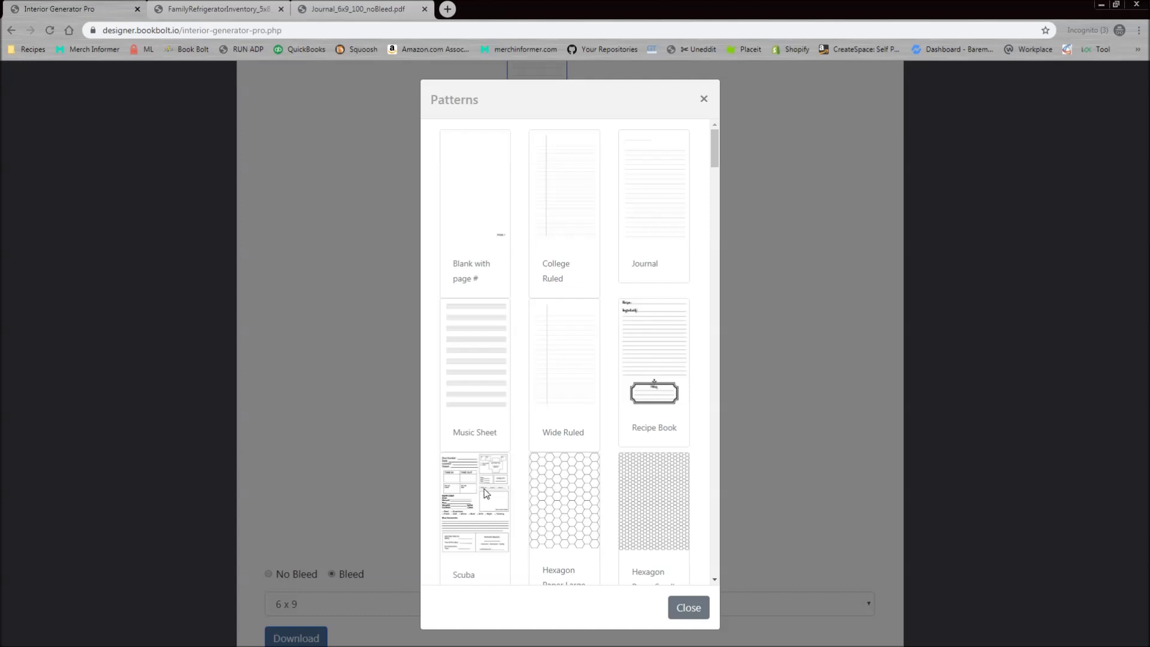
scroll(492, 439, down, 2)
scroll(476, 431, down, 4)
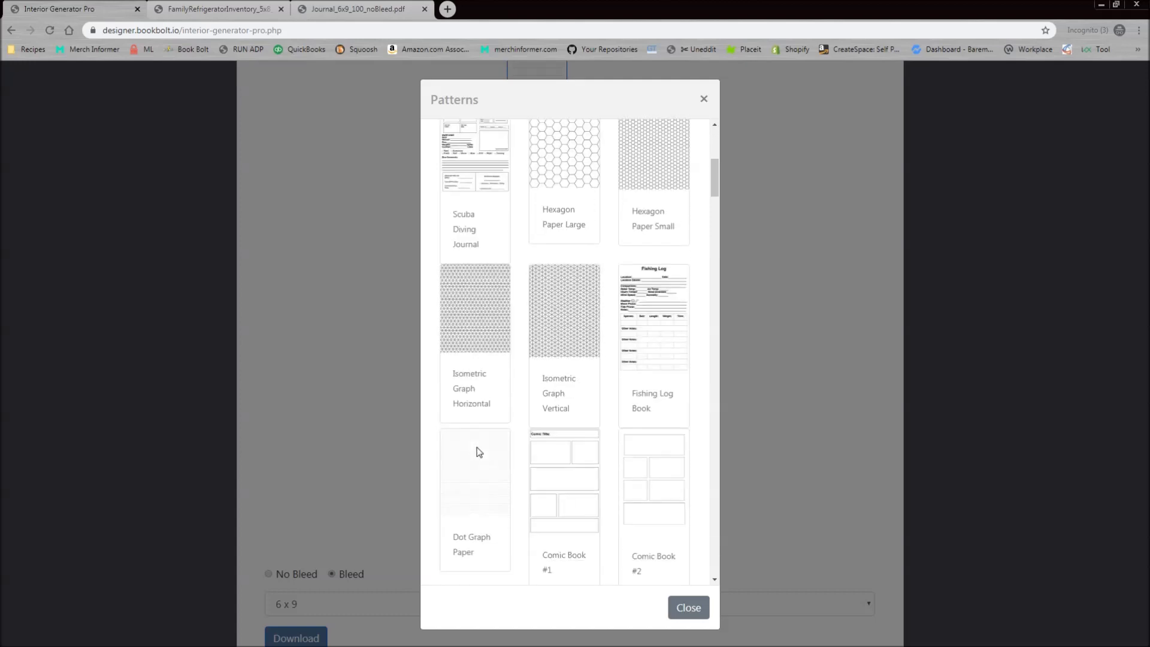
click(773, 351)
click(600, 326)
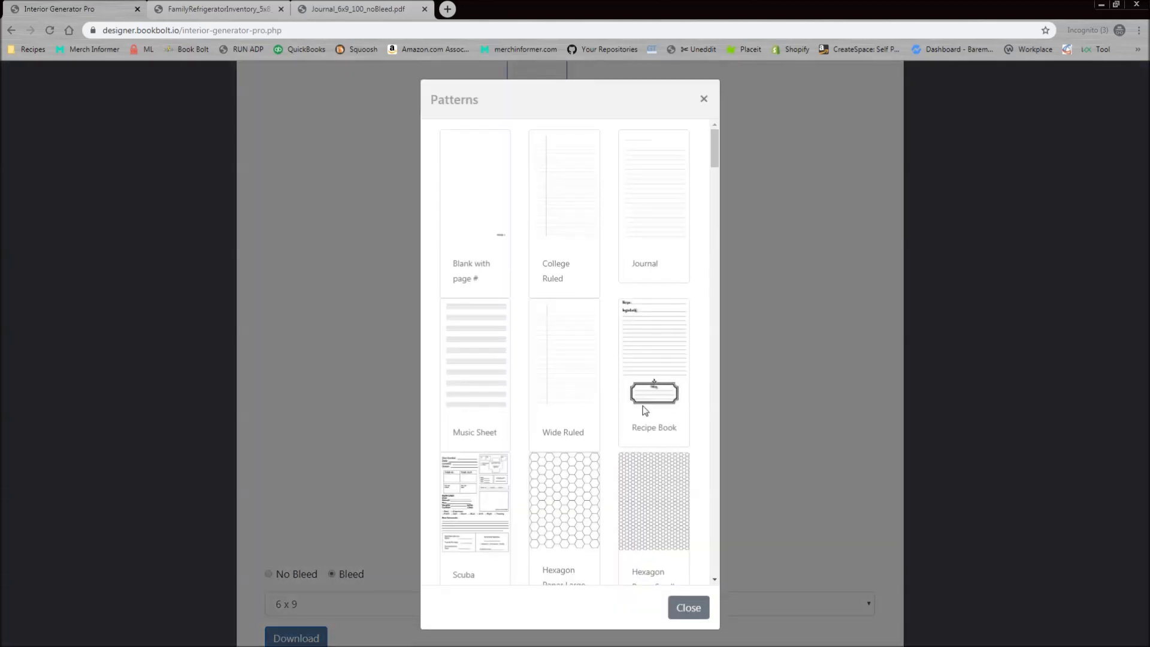
click(660, 383)
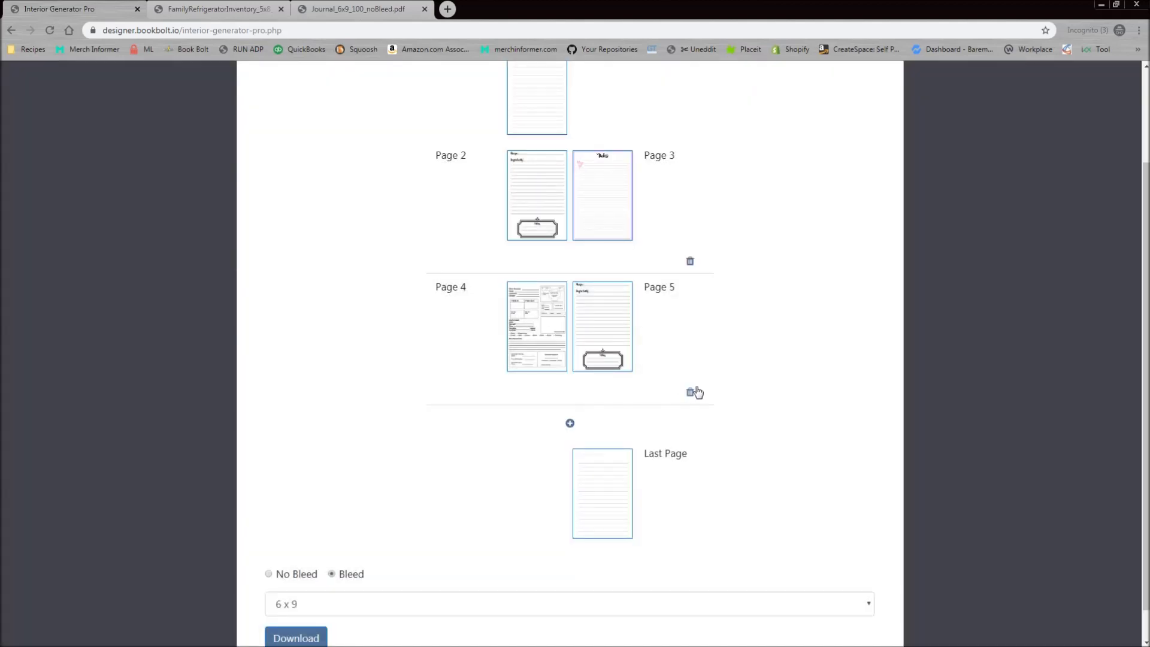
scroll(697, 419, up, 2)
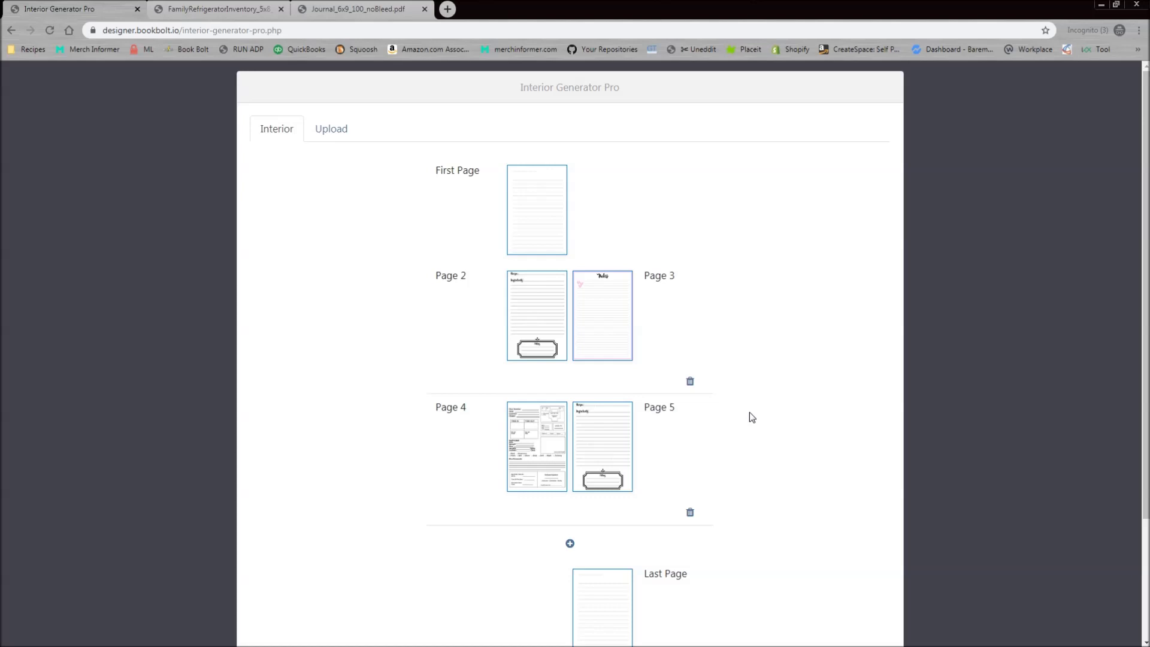
Step: Add a Page 6–7 spread with Music Sheet and Wide Ruled patterns
scroll(745, 331, down, 2)
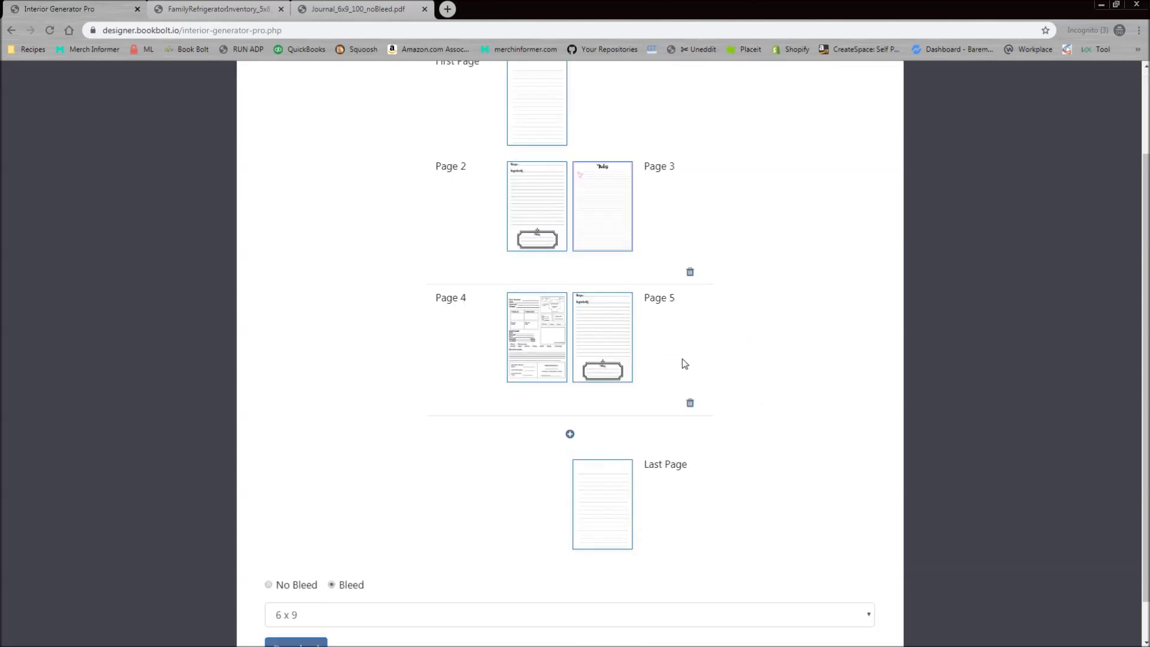
click(570, 423)
click(538, 457)
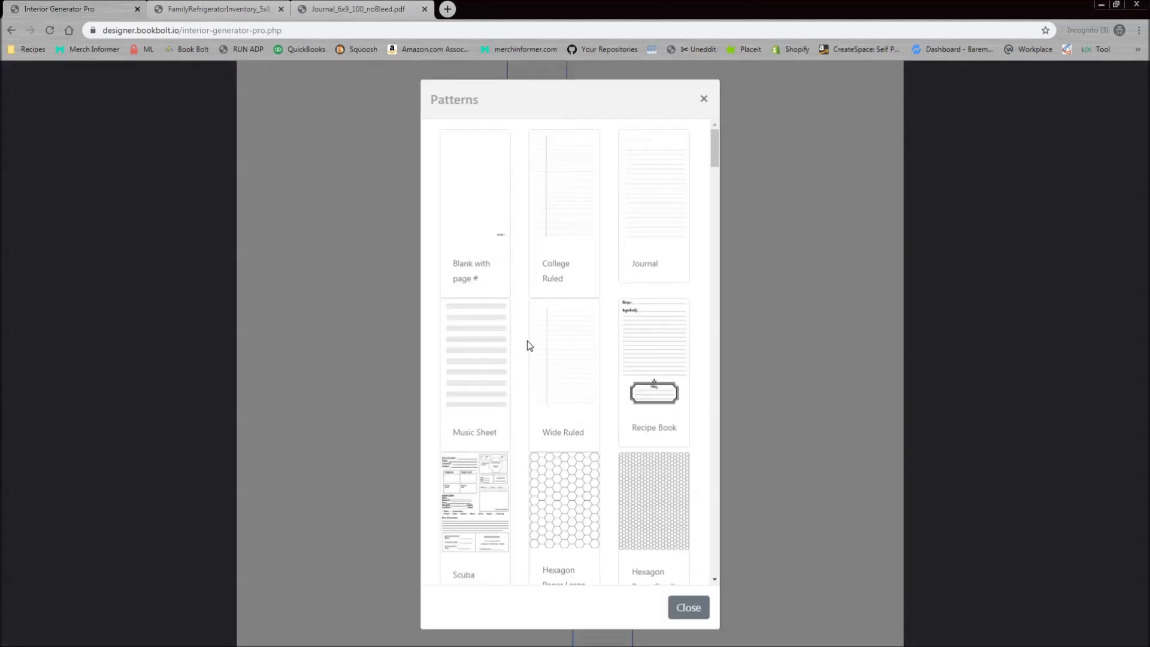
click(484, 360)
click(595, 457)
click(580, 377)
Step: Confirm the 6 x 9 bleed trim size and download the combined interior PDF
scroll(661, 411, down, 2)
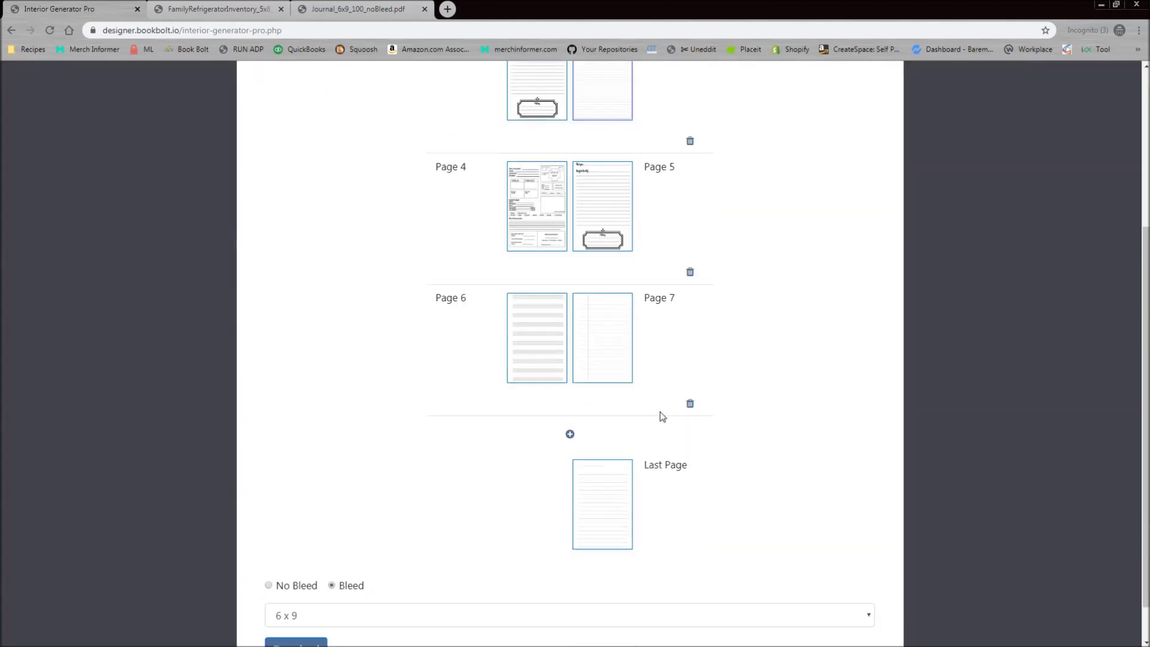
scroll(662, 416, up, 4)
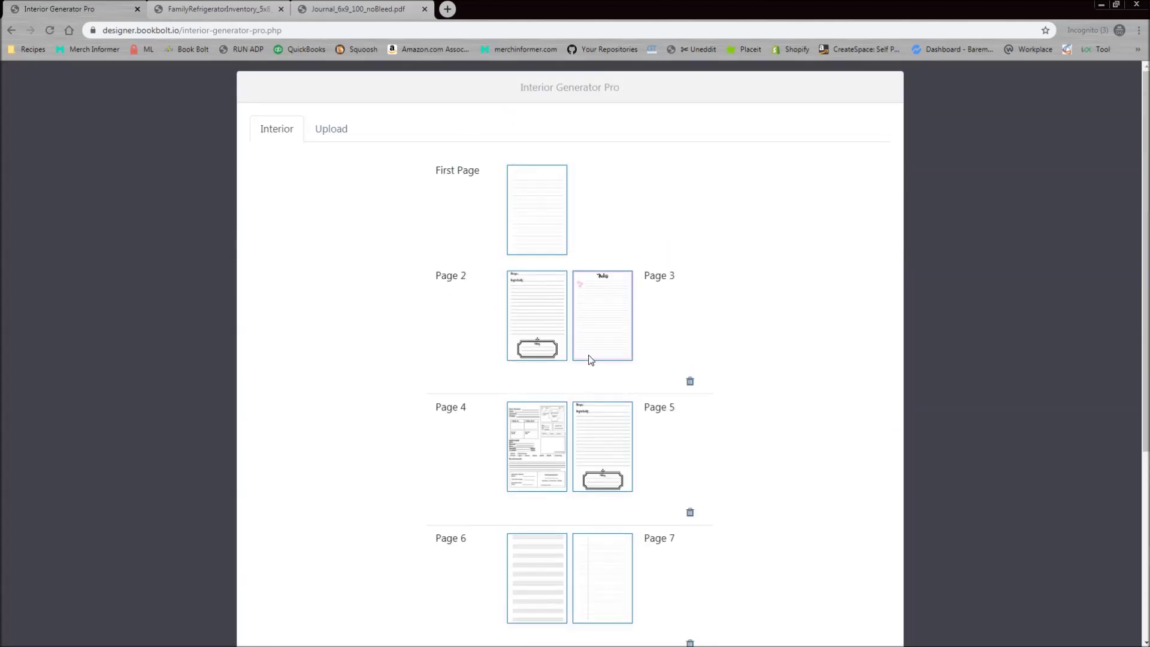
scroll(667, 462, down, 5)
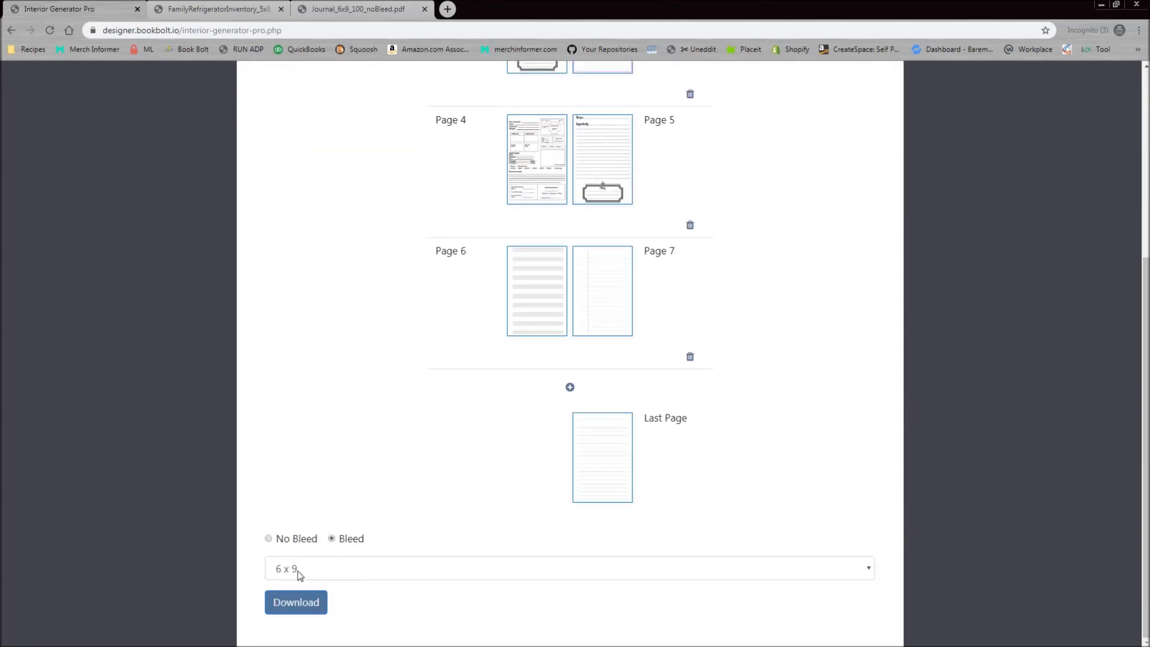
click(299, 574)
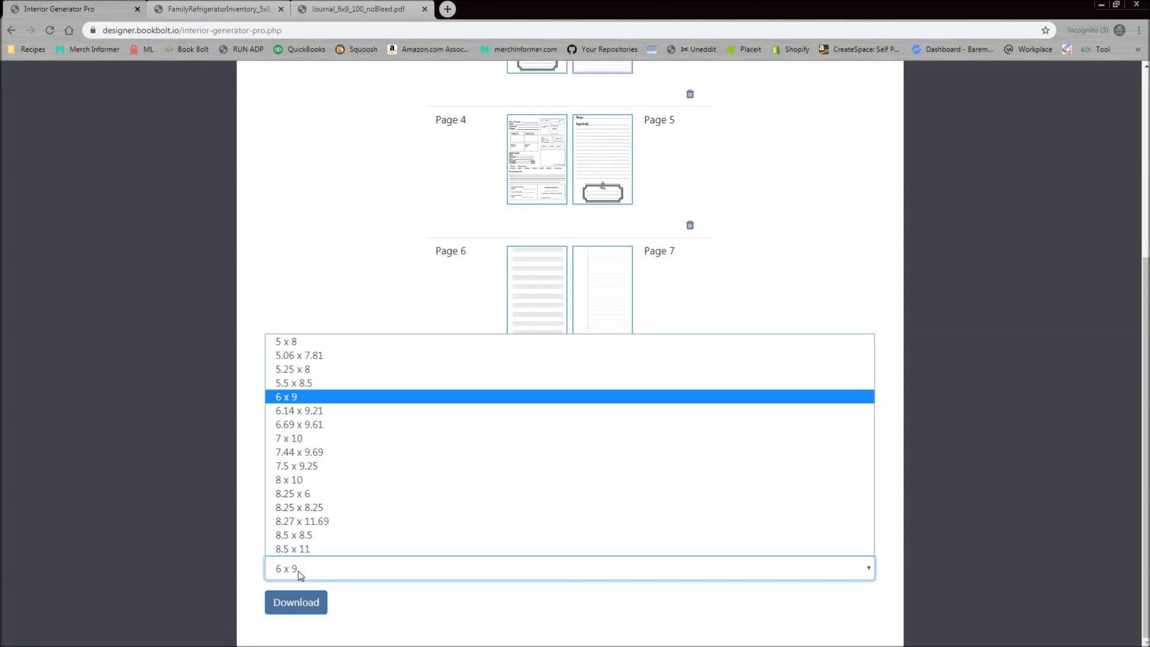
click(292, 399)
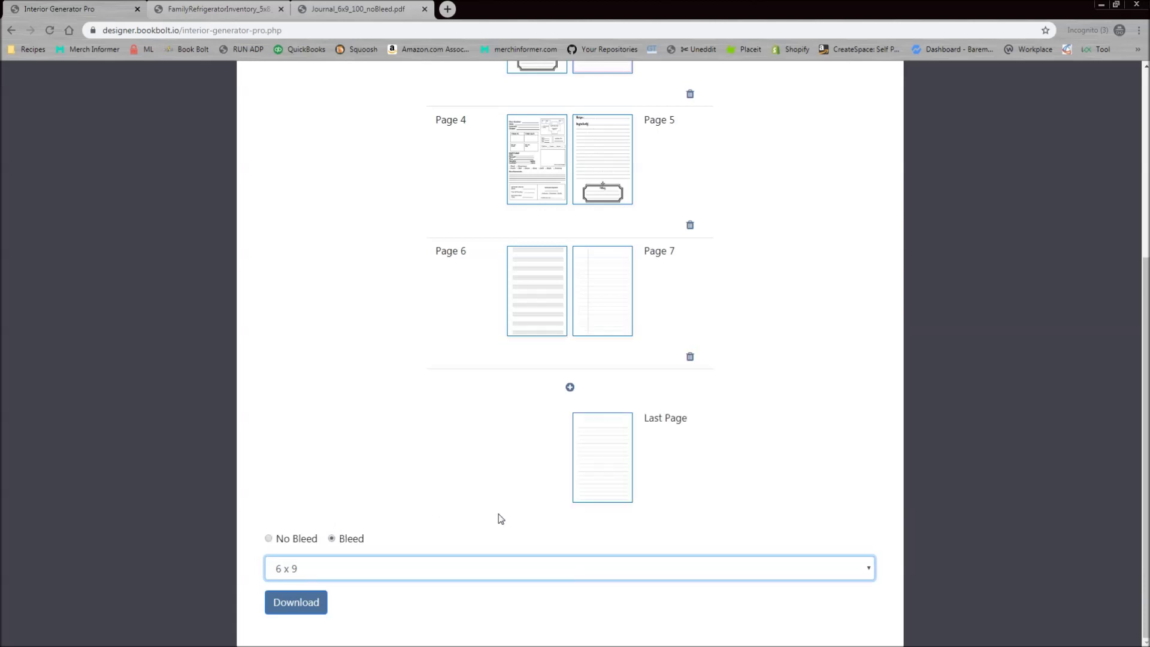
scroll(480, 516, up, 5)
scroll(566, 546, down, 5)
click(306, 611)
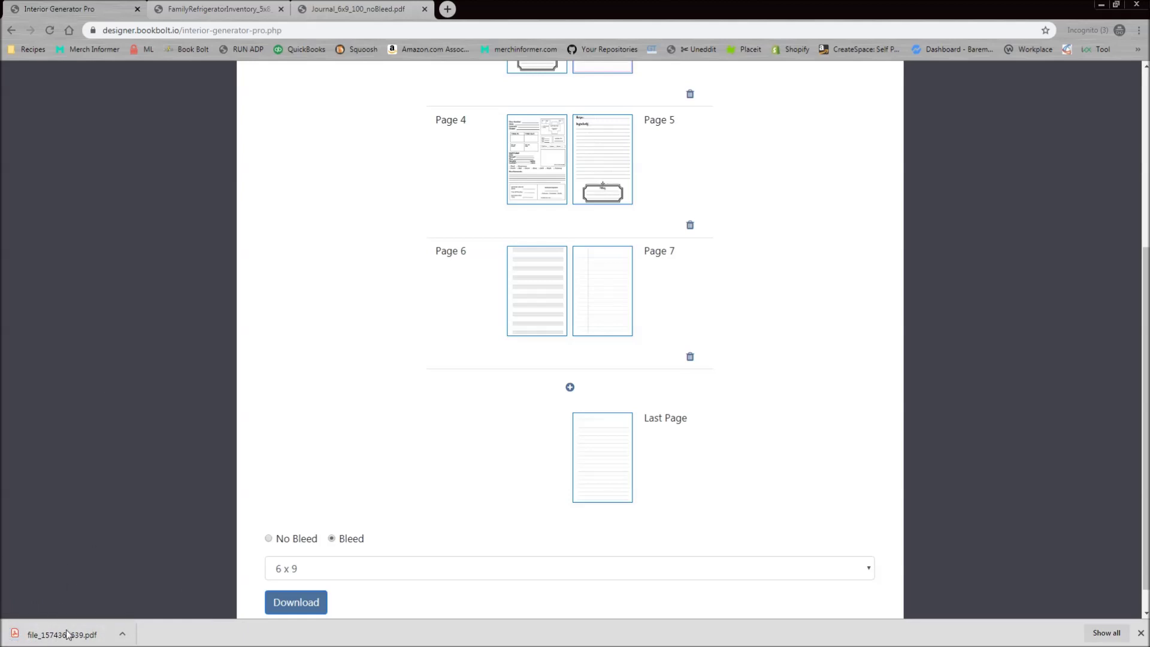
Step: Open the downloaded interior PDF and scroll through all 8 pages
click(60, 636)
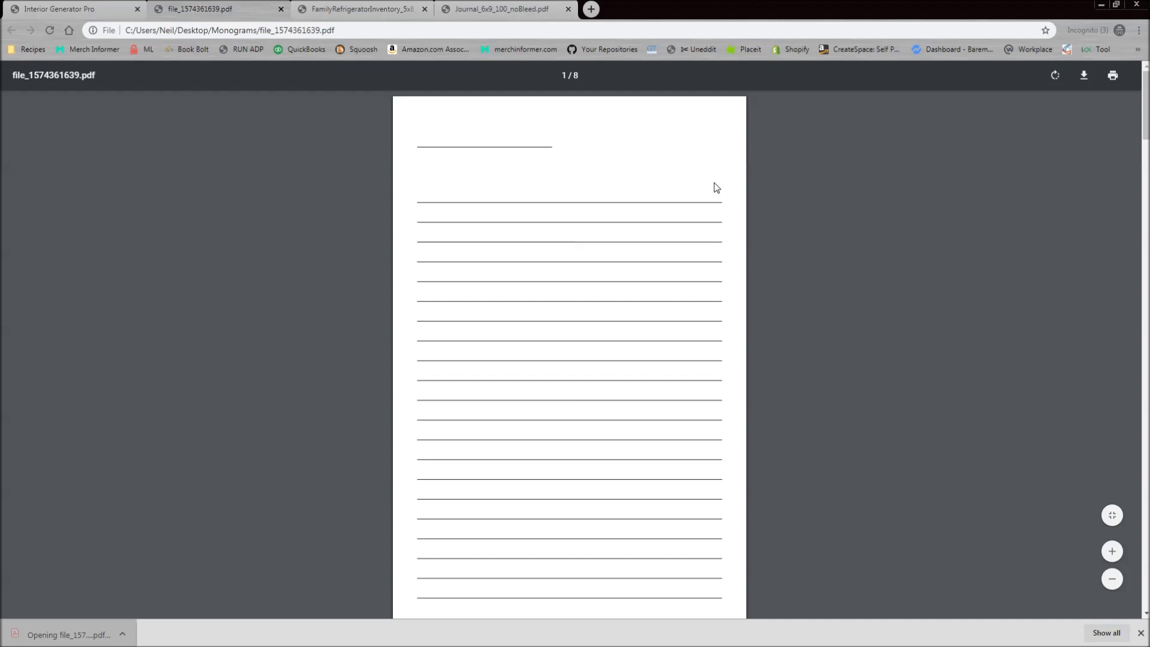
scroll(539, 312, down, 1)
scroll(541, 309, down, 15)
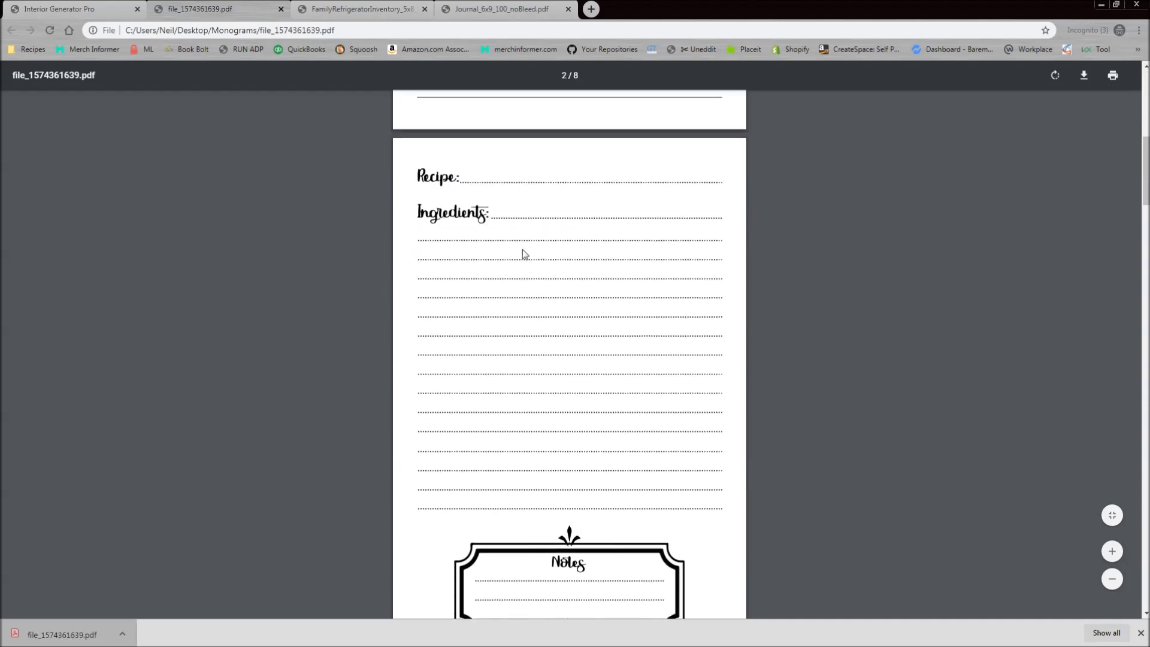
scroll(586, 377, down, 15)
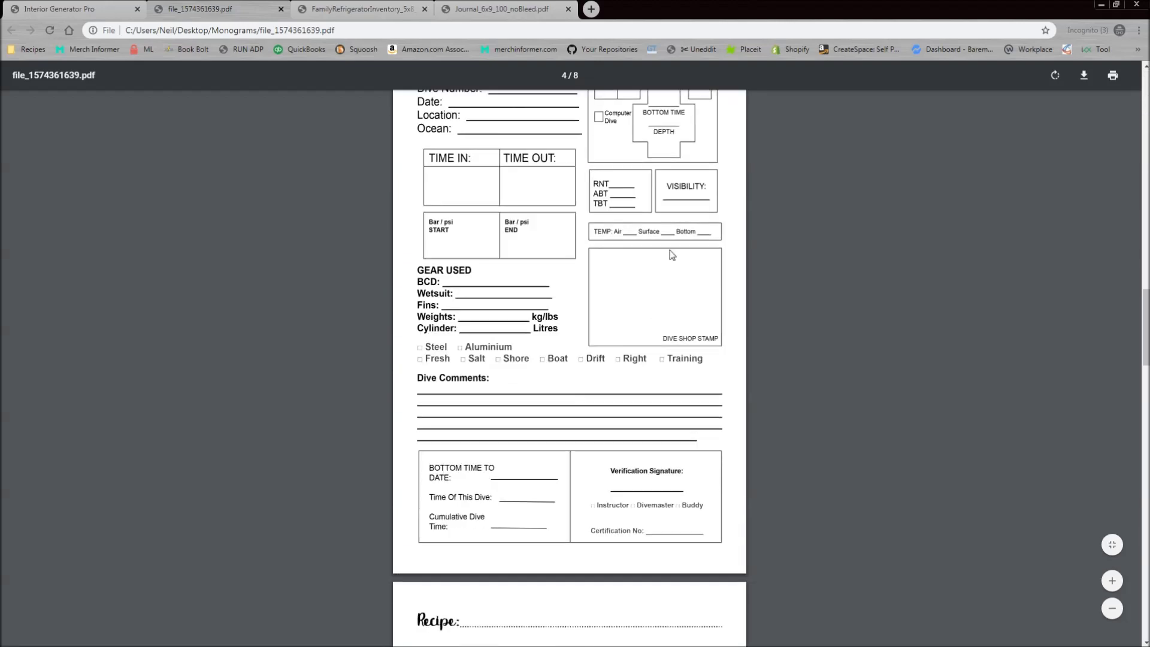
scroll(550, 410, down, 15)
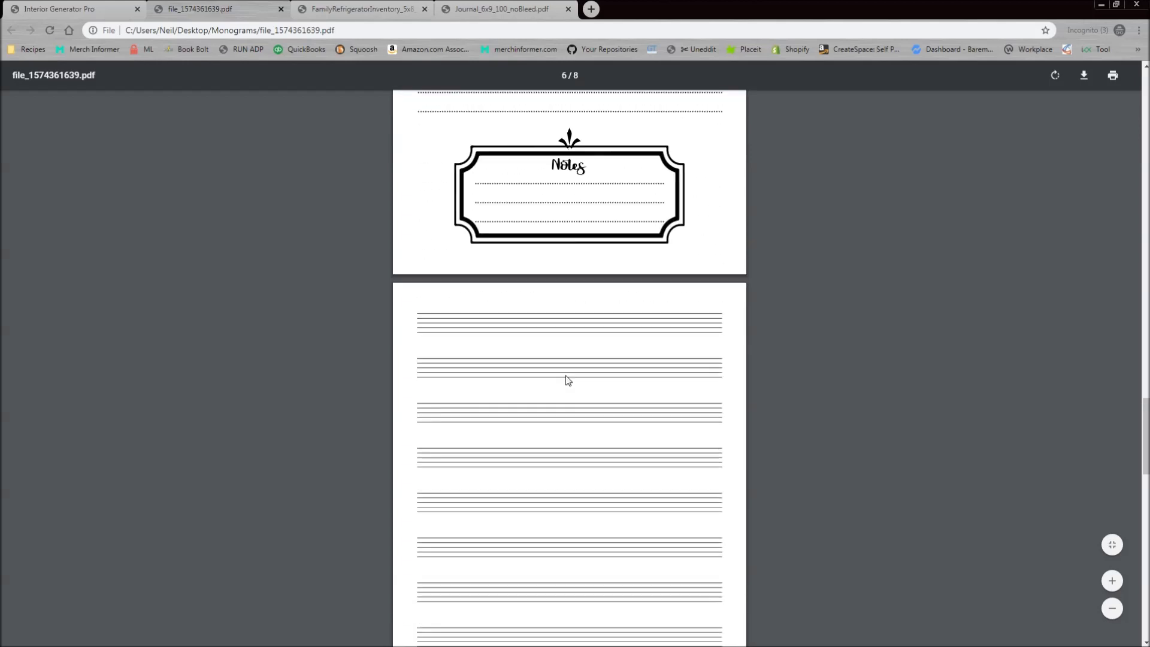
scroll(512, 353, down, 8)
scroll(608, 377, up, 19)
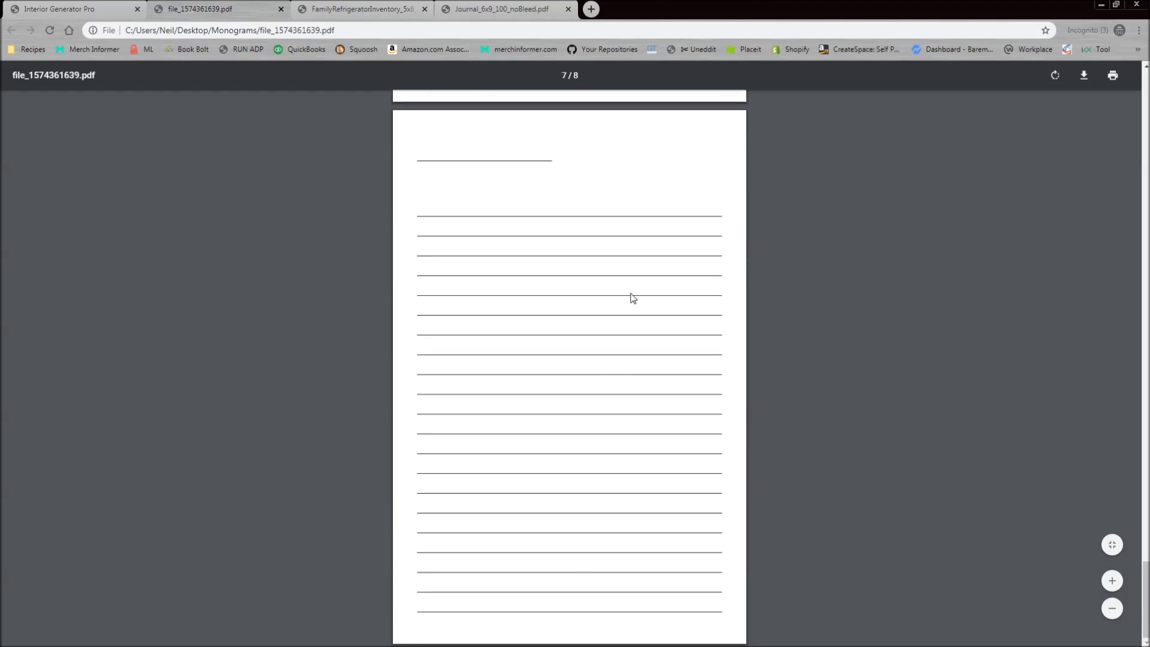
scroll(611, 431, up, 4)
scroll(599, 407, down, 5)
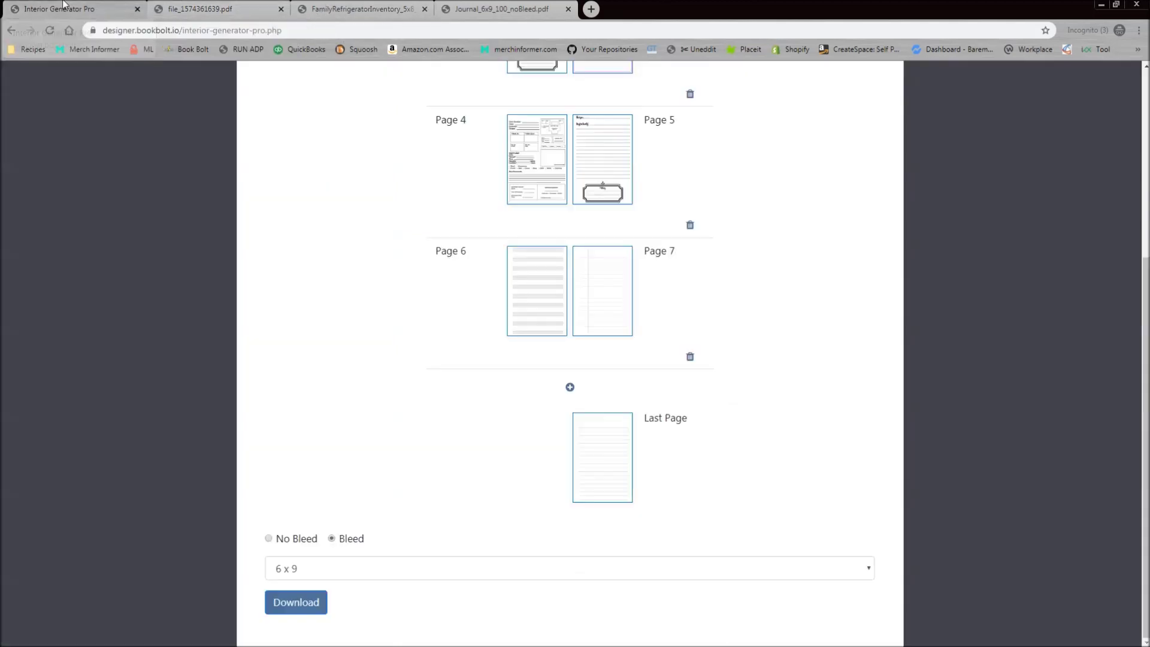
Step: Compare against Journal_6x9_100_noBleed.pdf, then recheck the combined interior PDF
click(66, 8)
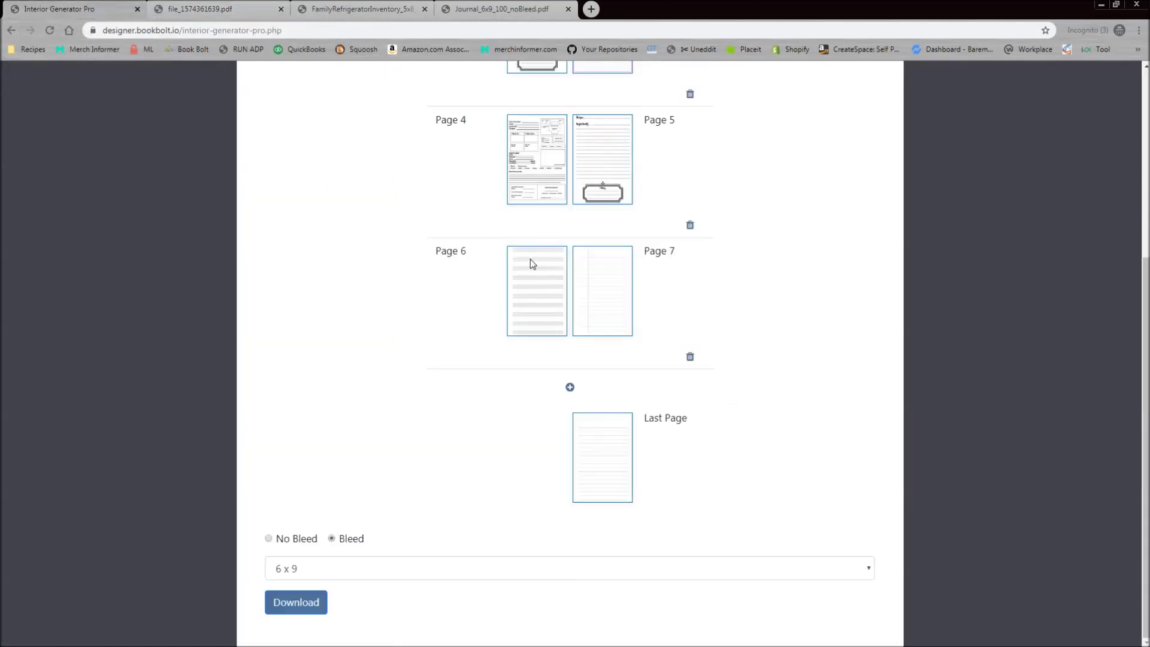
click(519, 287)
scroll(599, 398, down, 3)
scroll(601, 397, down, 1)
key(ctrl+shift+Tab)
key(ctrl+shift+Tab)
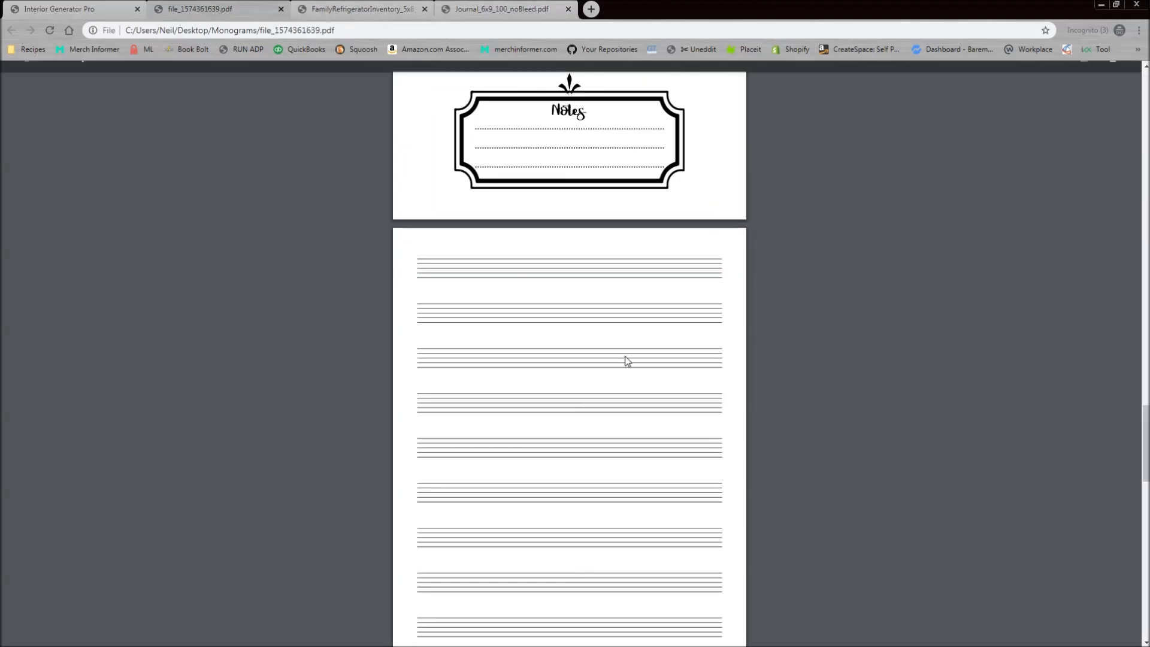
scroll(557, 387, down, 4)
scroll(542, 395, up, 2)
scroll(534, 404, down, 2)
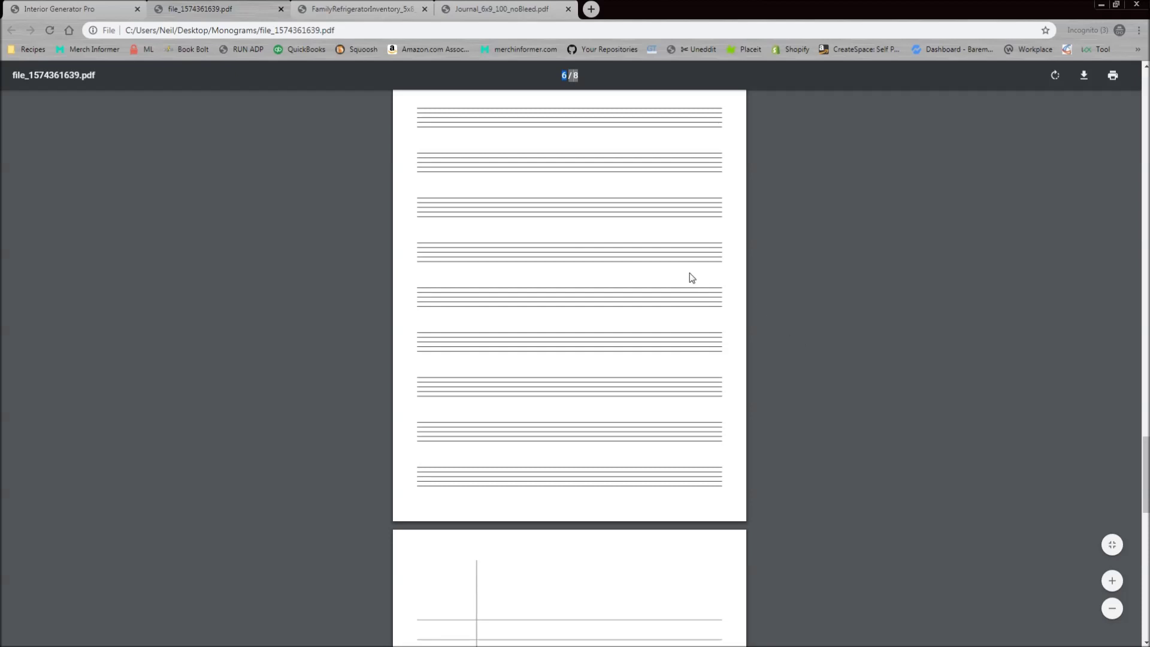
Step: Go from Interior Generator Pro back to the Book Bolt home page
click(65, 7)
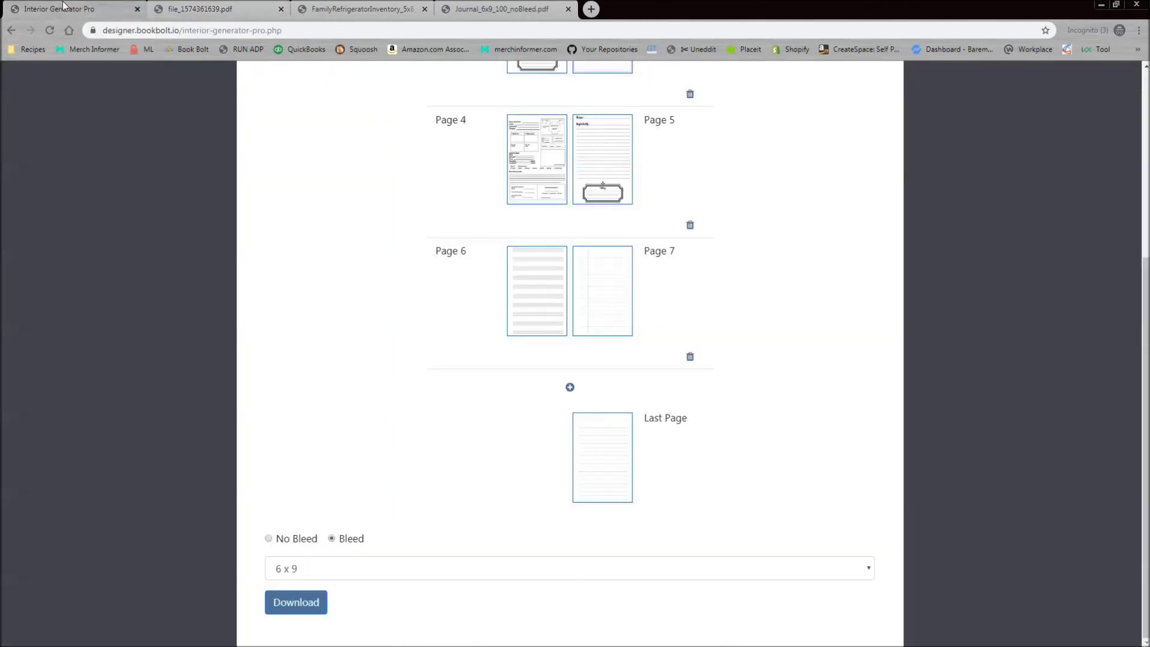
scroll(373, 371, up, 1)
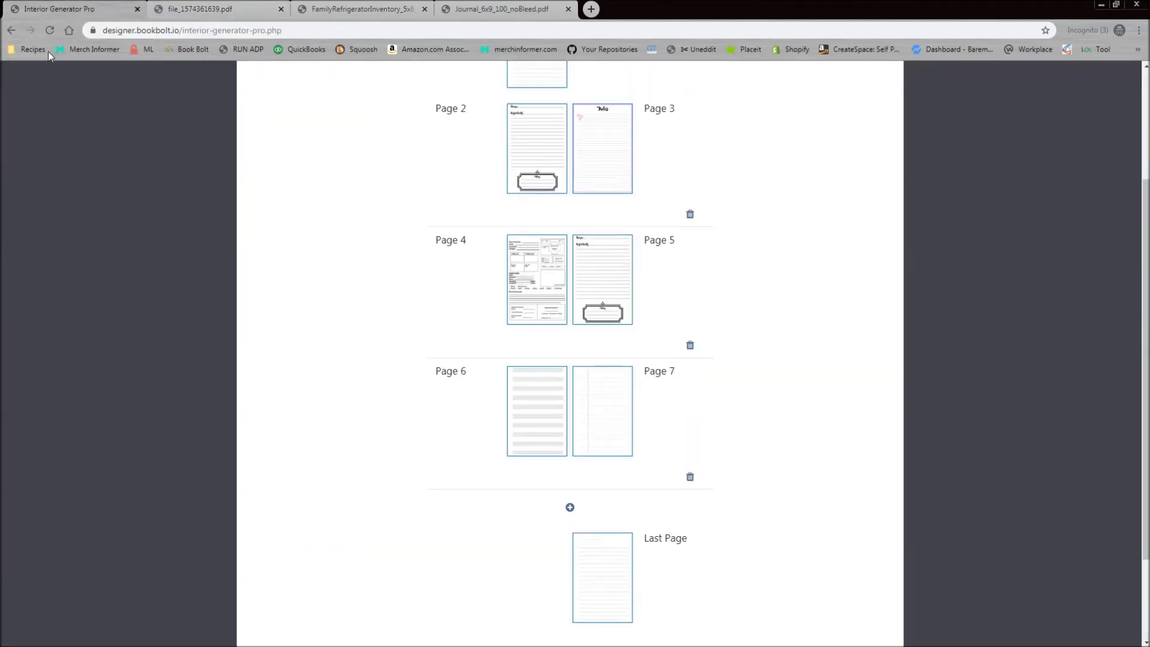
click(12, 30)
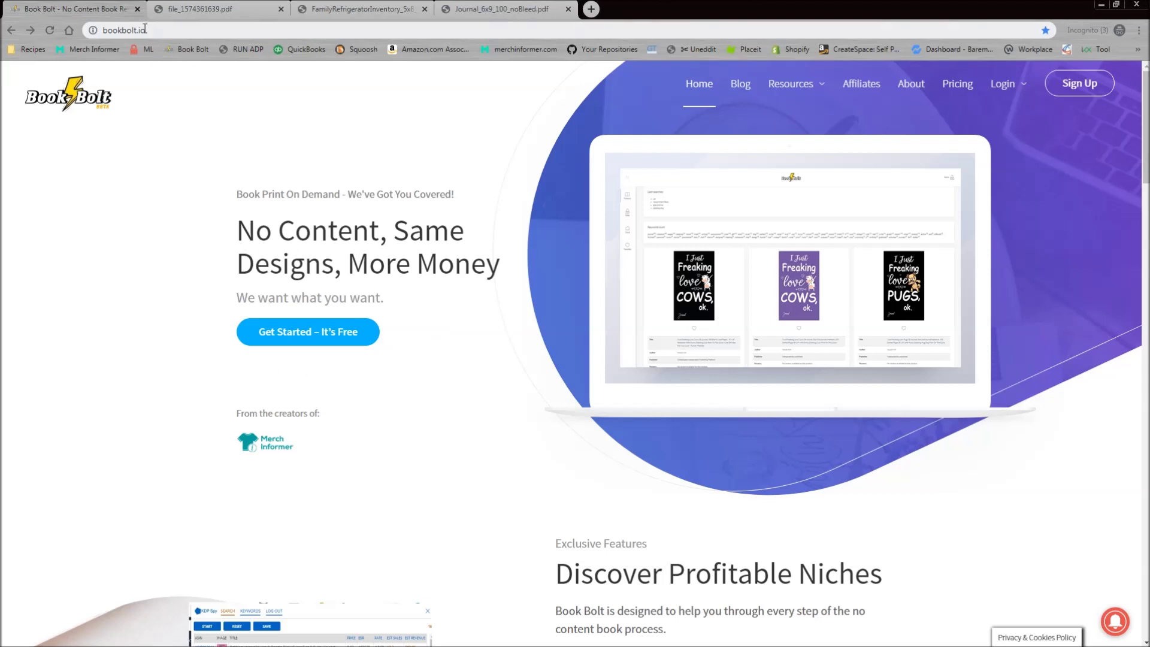
Step: Reveal the Resources menu listing Interior Wizard and Interior PDF Combiner Pro on the Book Bolt home page
mouse_move(790, 85)
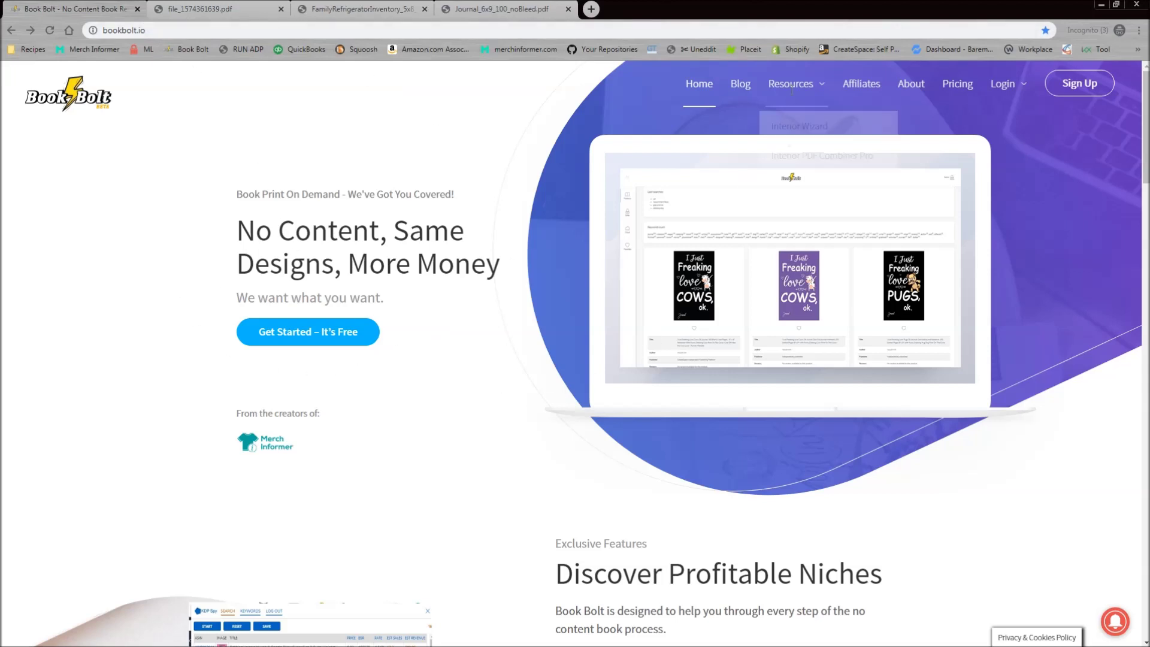